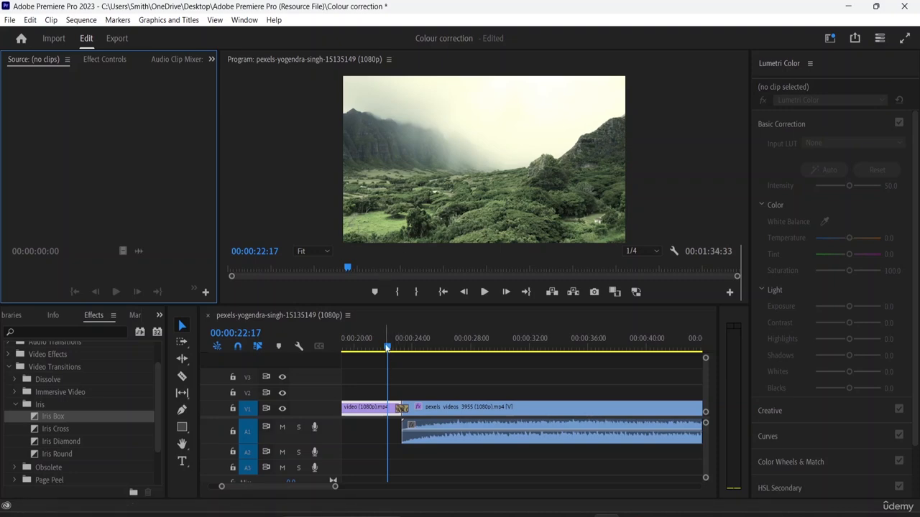
- Play the audio of the pexels_videos_3955 (1080p).mp4 clip from about 00:00:25:04 for a couple of seconds
{"action": "left_click_drag", "start_coordinate": [387, 348], "coordinate": [429, 363]}
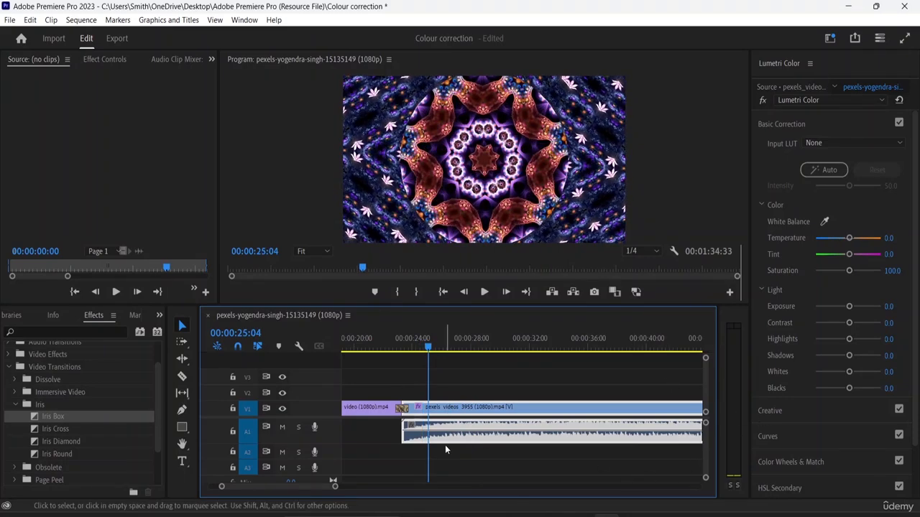
{"action": "key", "text": "space"}
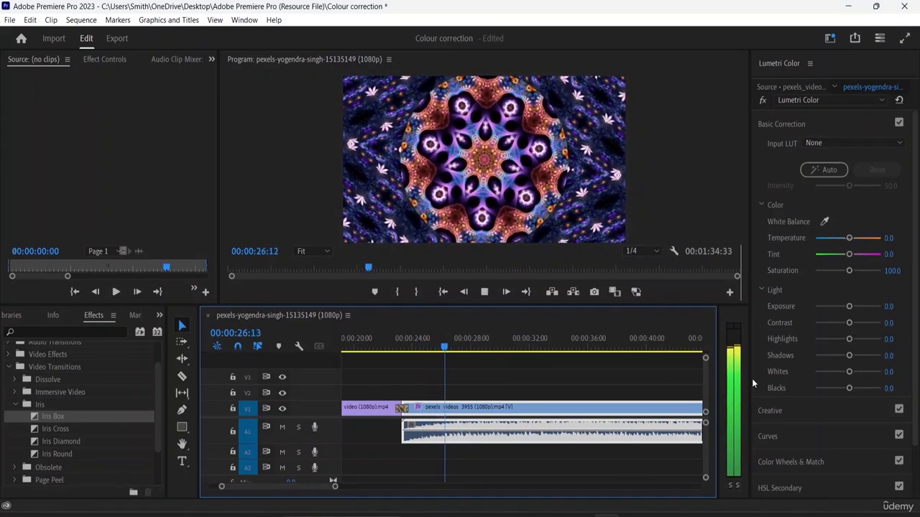
{"action": "key", "text": "space"}
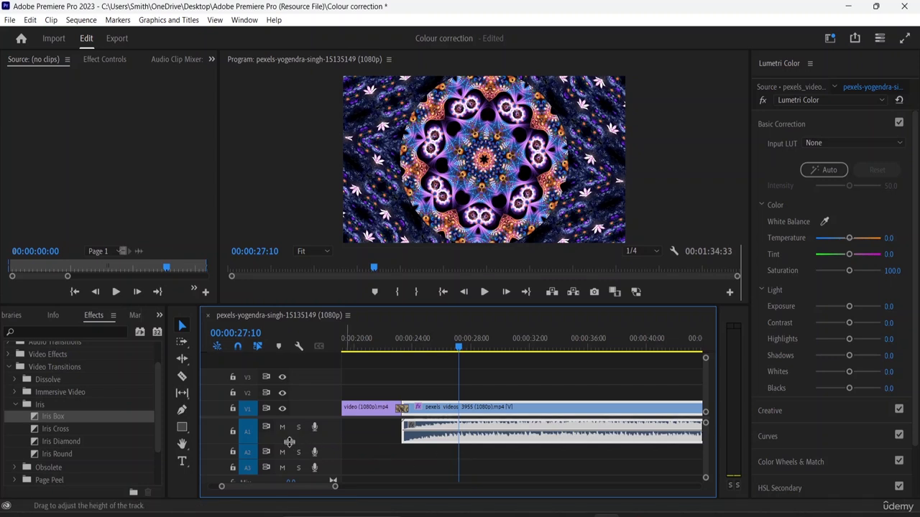
- Increase the height of audio track A1 and lower the pexels_videos_3955 clip's volume line close to the bottom of its waveform
{"action": "left_click_drag", "start_coordinate": [289, 442], "coordinate": [289, 474]}
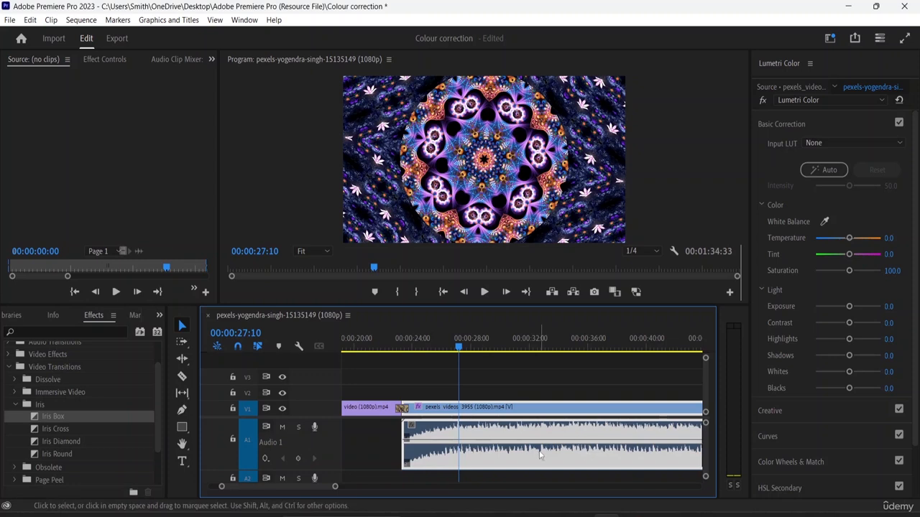
{"action": "scroll", "coordinate": [540, 454], "scroll_direction": "down", "scroll_amount": 2}
{"action": "scroll", "coordinate": [393, 449], "scroll_direction": "up", "scroll_amount": 1}
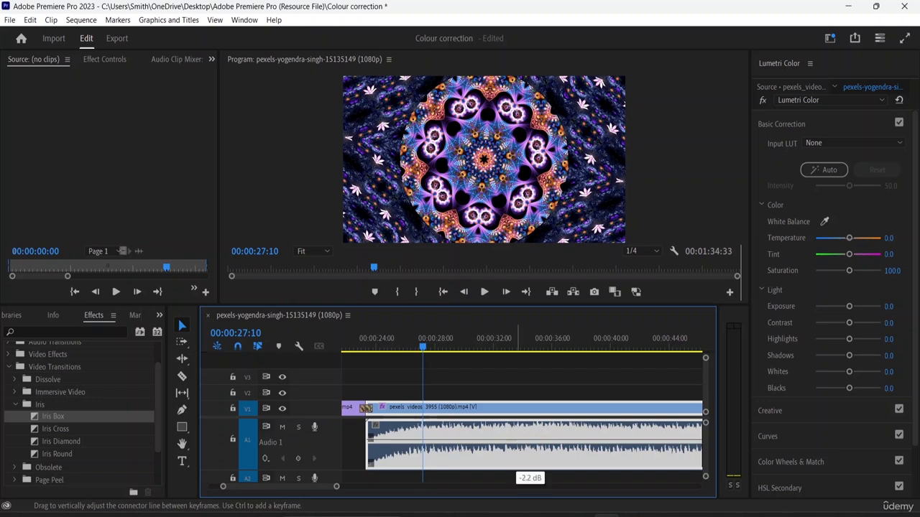
{"action": "left_click_drag", "start_coordinate": [530, 440], "coordinate": [527, 460]}
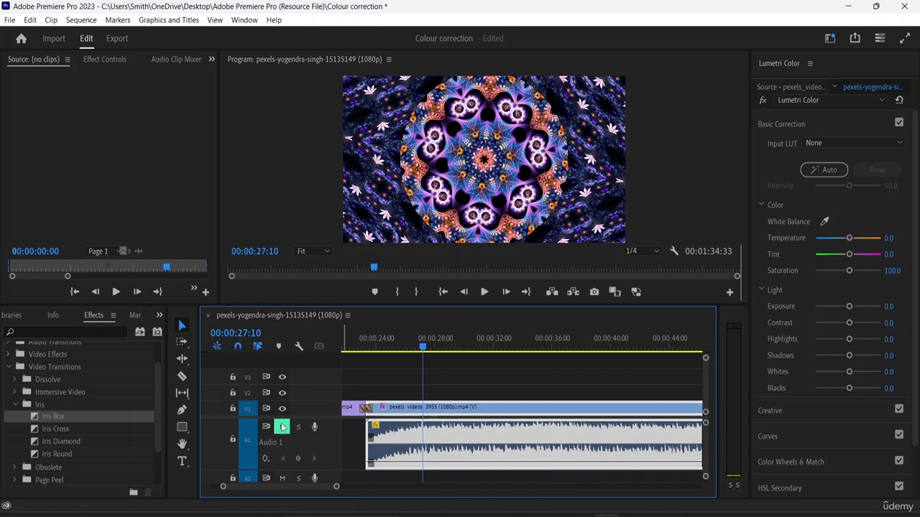
- Try raising the volume line of the pexels_videos_3955 clip with the playhead at 00:00:25:16, and undo the change
{"action": "left_click_drag", "start_coordinate": [422, 351], "coordinate": [360, 356]}
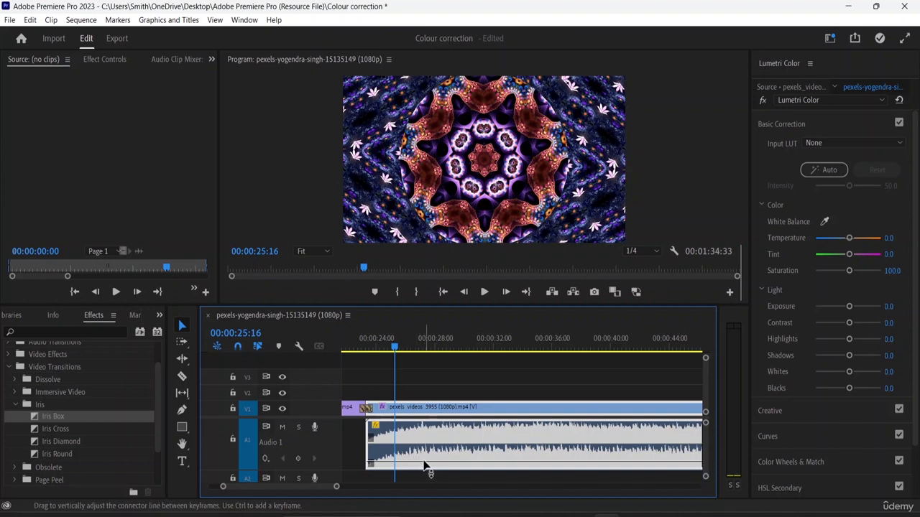
{"action": "left_click_drag", "start_coordinate": [424, 465], "coordinate": [424, 442]}
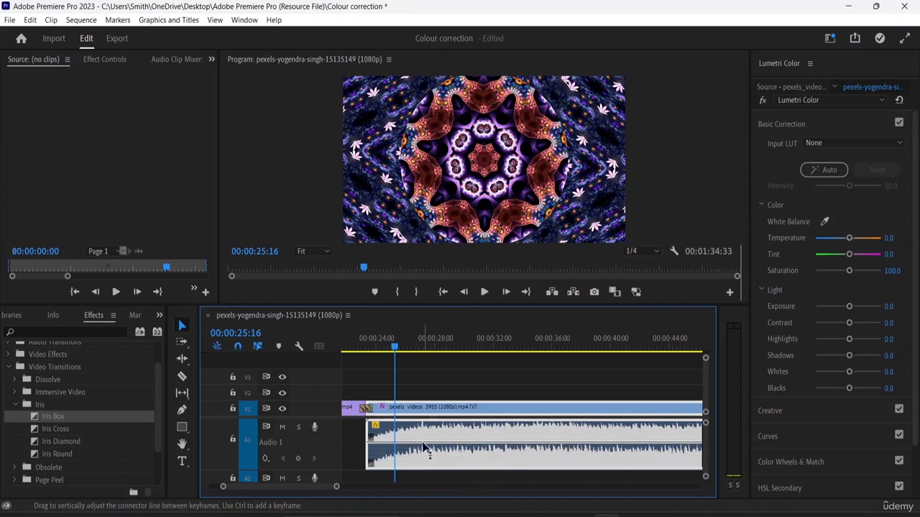
{"action": "key", "text": "ctrl+z"}
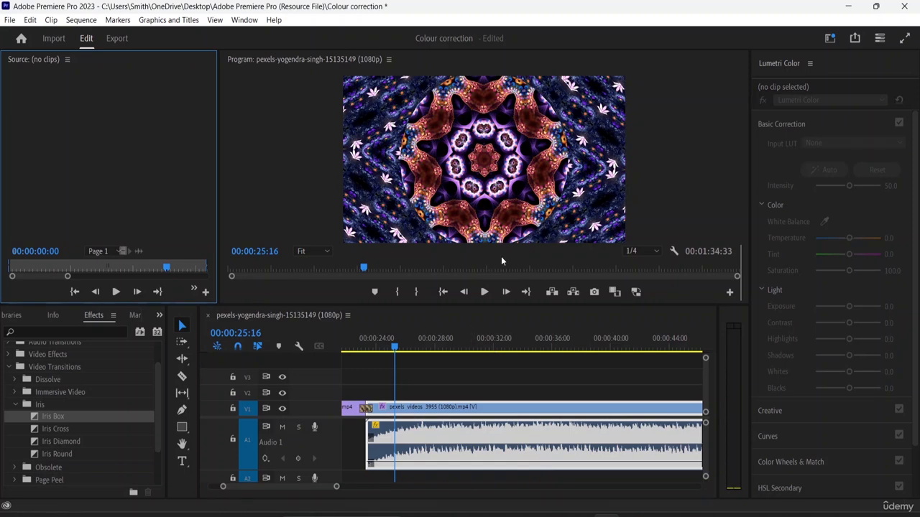
- Play the pexels_videos_3955 clip from 00:00:25:16 and raise its volume line back to the middle of the waveform during playback
{"action": "left_click", "coordinate": [485, 291]}
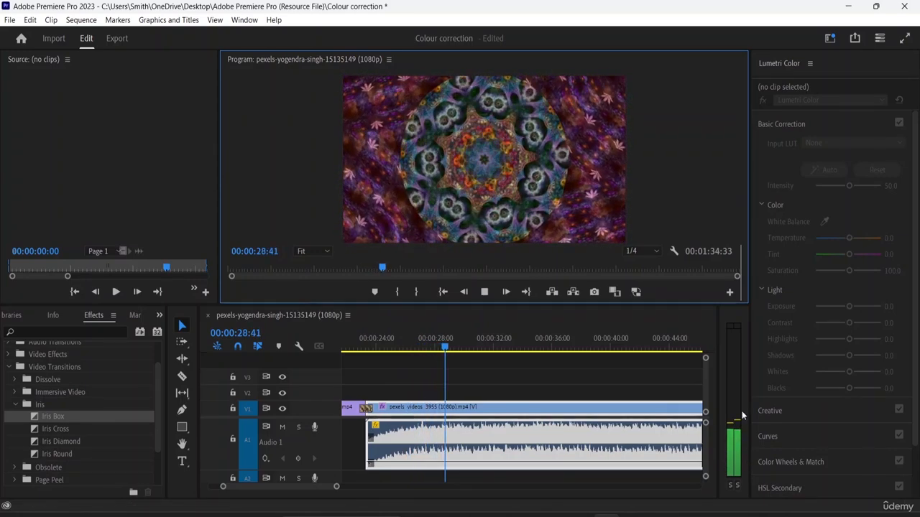
{"action": "left_click", "coordinate": [443, 465]}
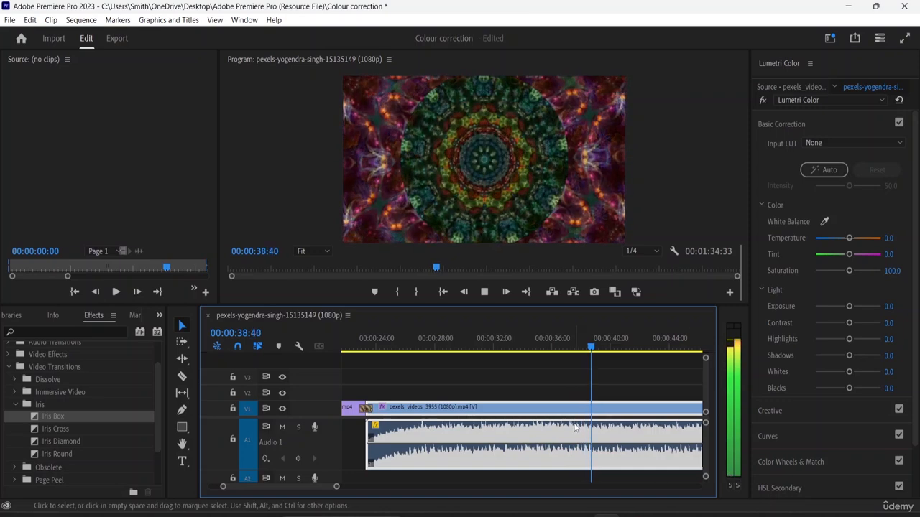
{"action": "key", "text": "space"}
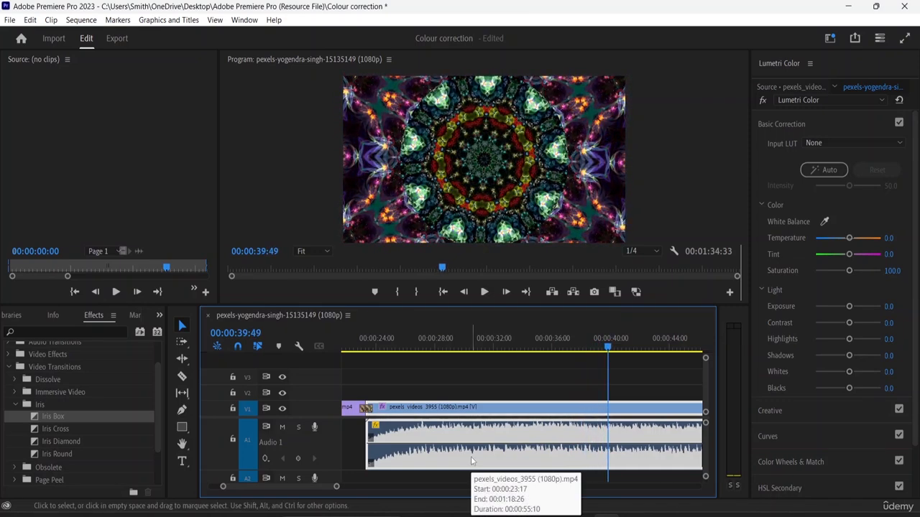
- Record a short voice-over on audio track A1 from 00:00:11:03, in the empty gap beneath the video (1080p).mp4 clip
{"action": "scroll", "coordinate": [271, 405], "scroll_direction": "down", "scroll_amount": 1}
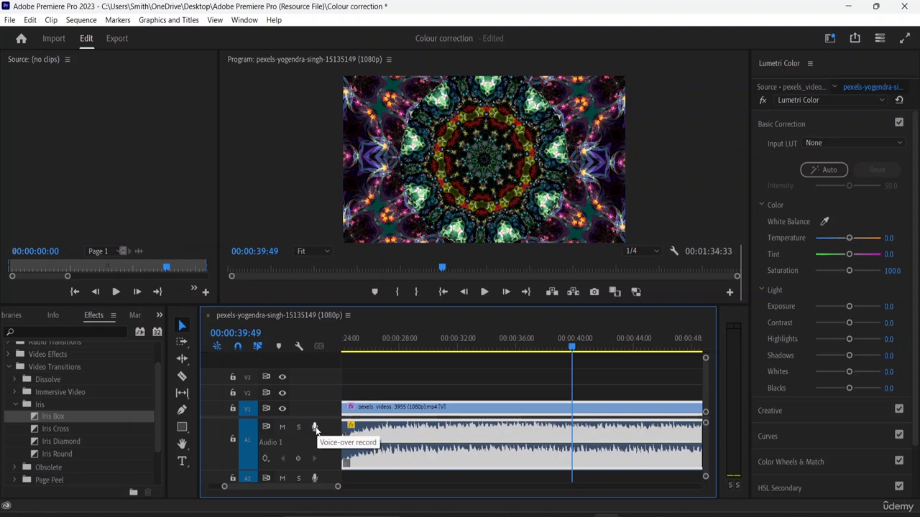
{"action": "scroll", "coordinate": [316, 428], "scroll_direction": "down", "scroll_amount": 1}
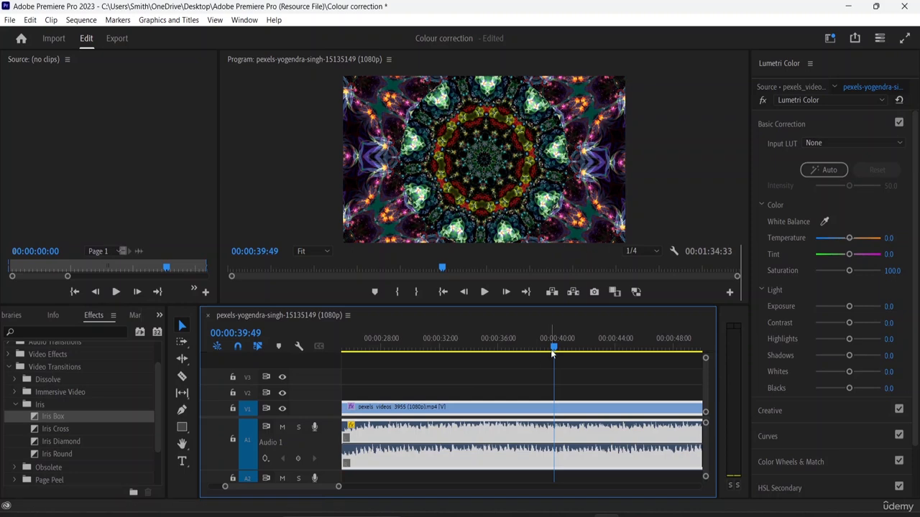
{"action": "left_click_drag", "start_coordinate": [554, 348], "coordinate": [353, 348]}
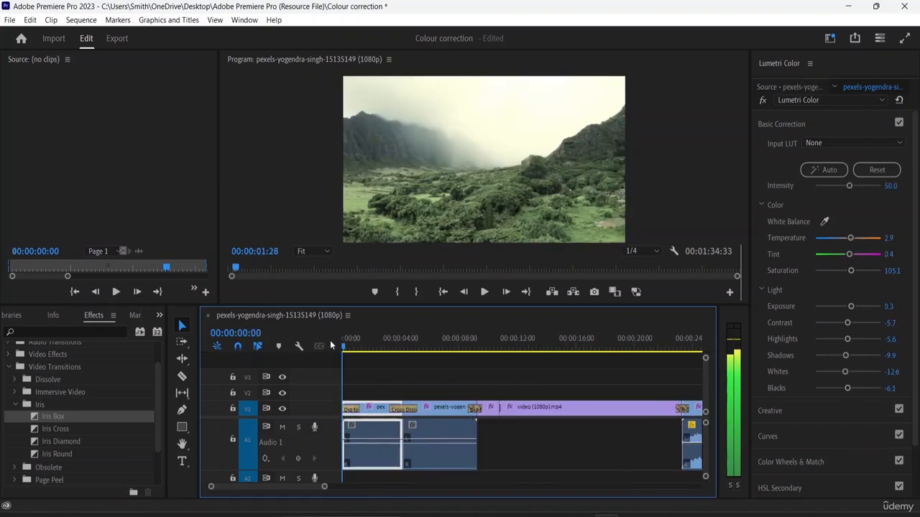
{"action": "left_click_drag", "start_coordinate": [343, 348], "coordinate": [503, 353]}
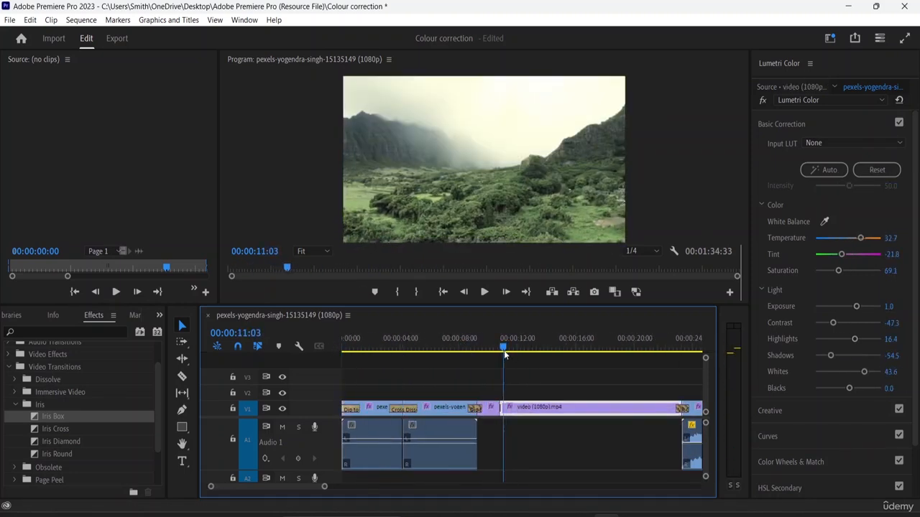
{"action": "left_click", "coordinate": [314, 430]}
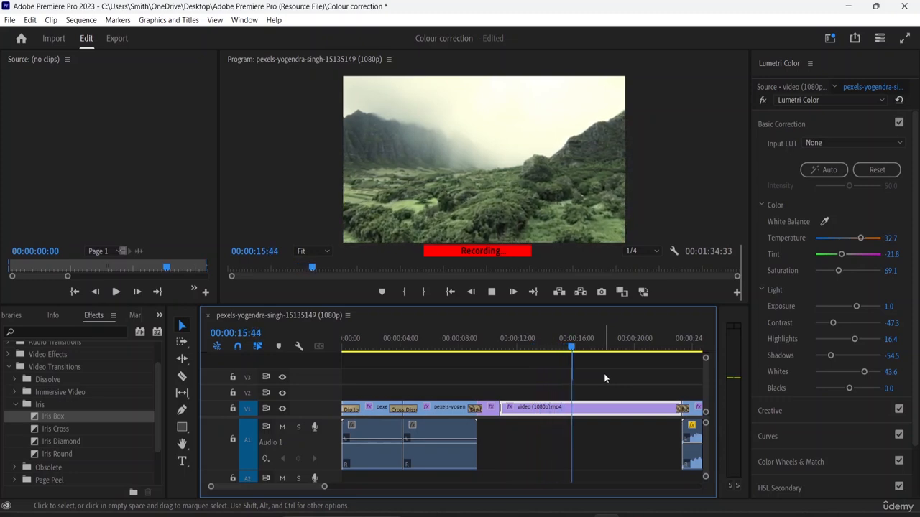
{"action": "key", "text": "space"}
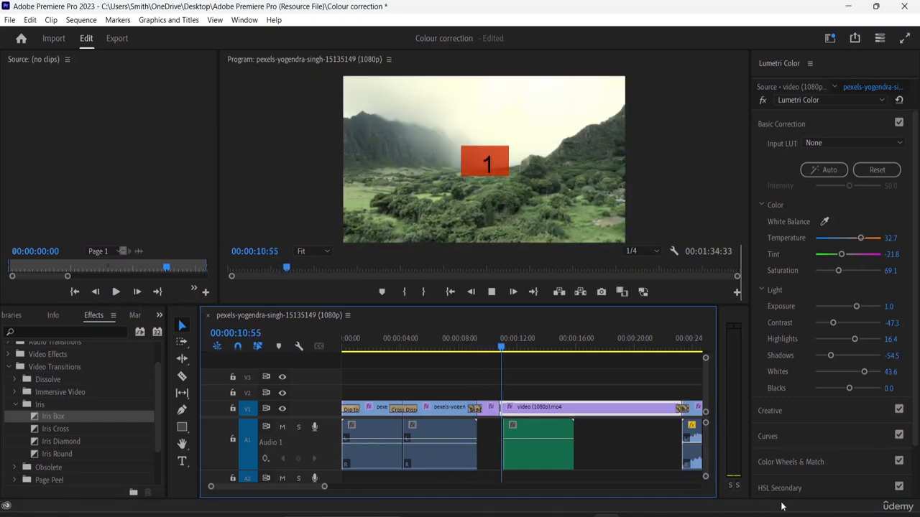
- Stop the running playback and move the recorded voice-over clip about 3 seconds later on audio track A1
{"action": "left_click", "coordinate": [618, 428]}
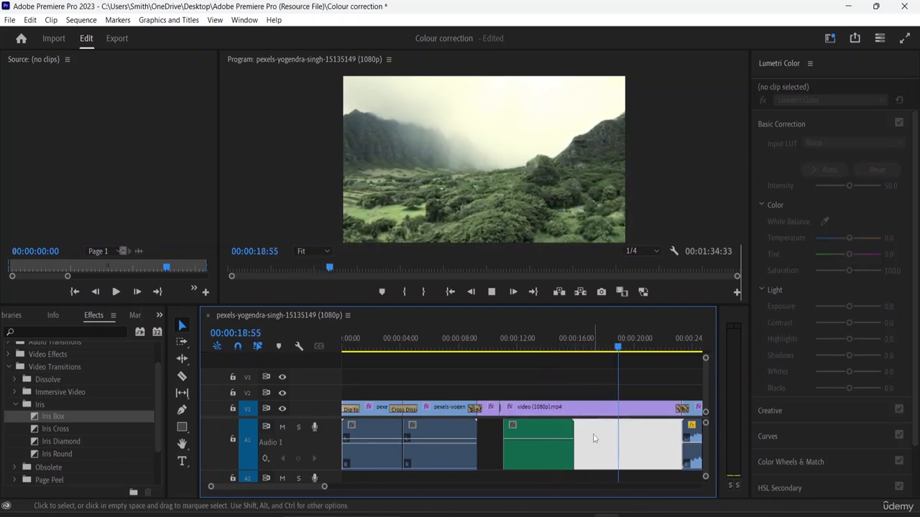
{"action": "key", "text": "space"}
{"action": "left_click", "coordinate": [679, 408]}
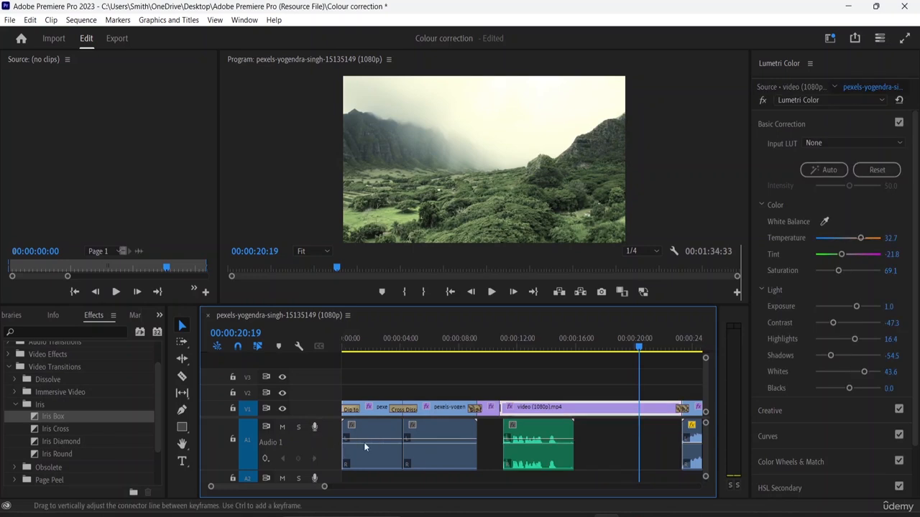
{"action": "left_click_drag", "start_coordinate": [639, 349], "coordinate": [437, 367]}
{"action": "left_click_drag", "start_coordinate": [532, 423], "coordinate": [583, 436]}
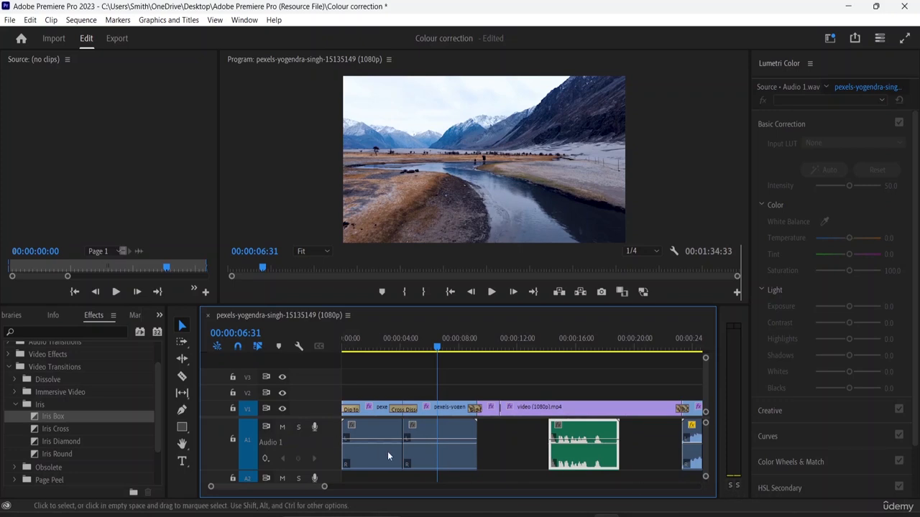
- Play the pexels_videos_3955 clip from 00:00:28:18 while toggling the channel solos on the audio meters, leaving left and right both soloed
{"action": "left_click_drag", "start_coordinate": [435, 349], "coordinate": [361, 356]}
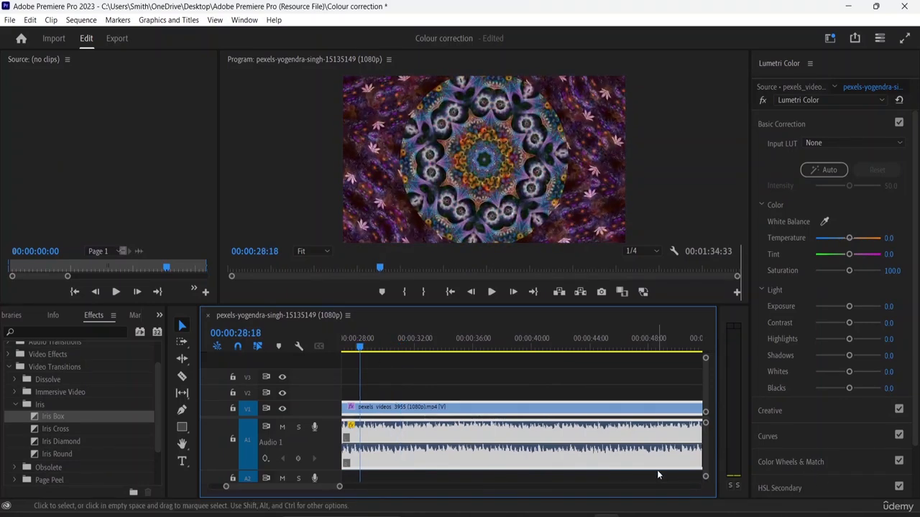
{"action": "key", "text": "space"}
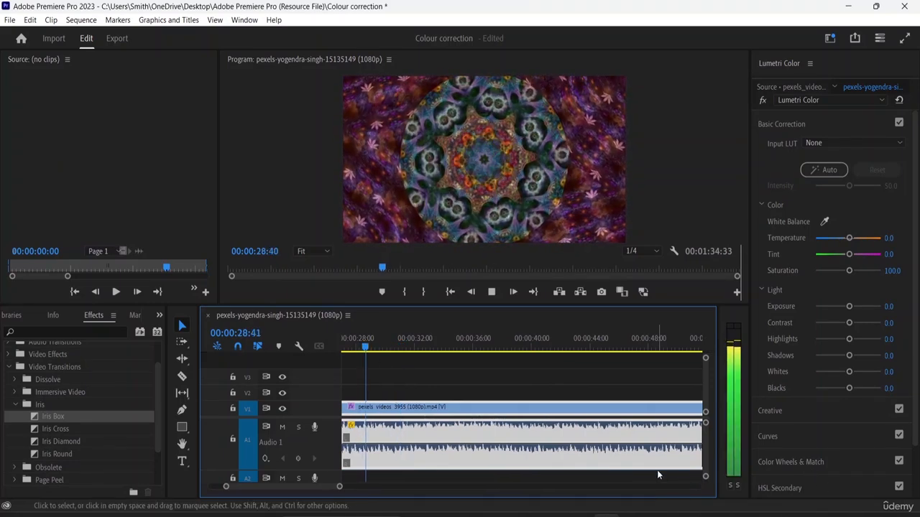
{"action": "left_click", "coordinate": [738, 488]}
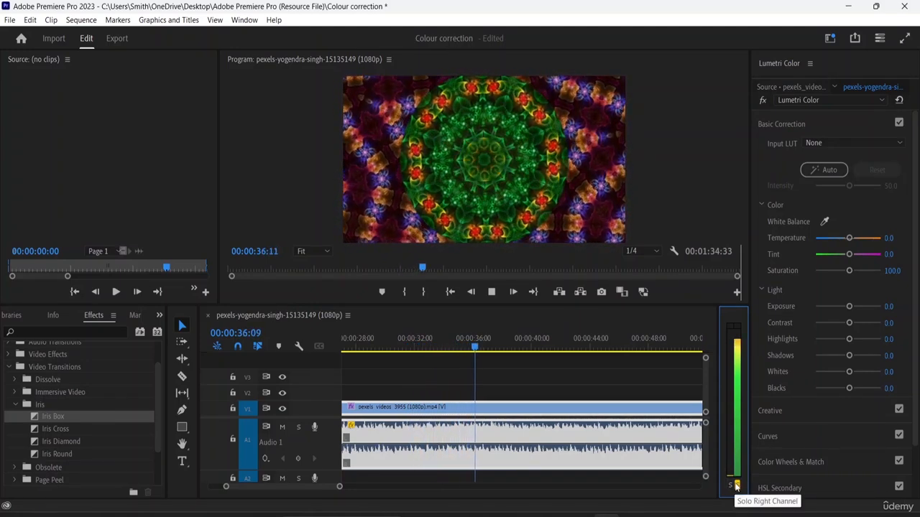
{"action": "left_click", "coordinate": [735, 486]}
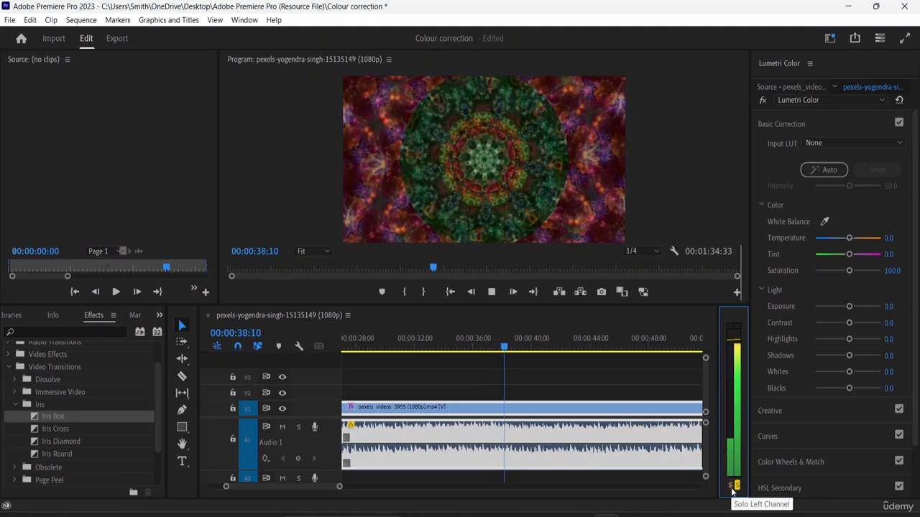
{"action": "left_click", "coordinate": [737, 488]}
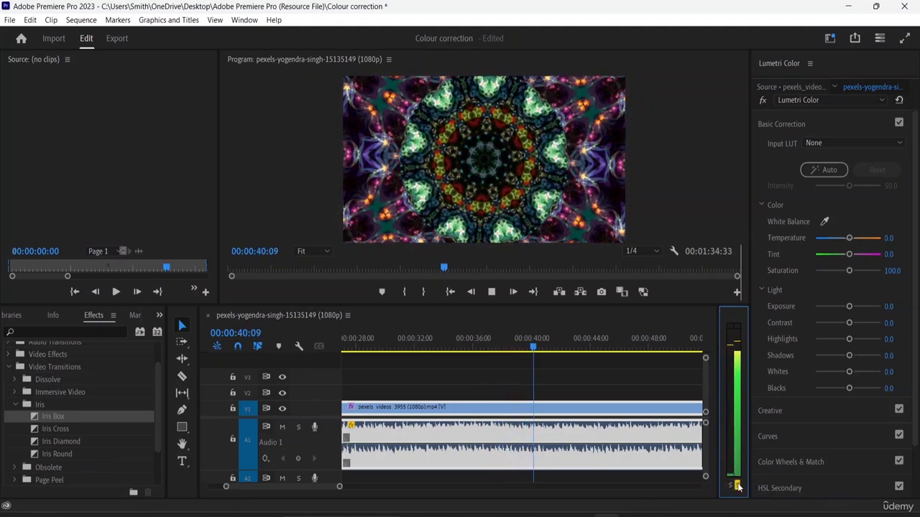
{"action": "left_click", "coordinate": [730, 486]}
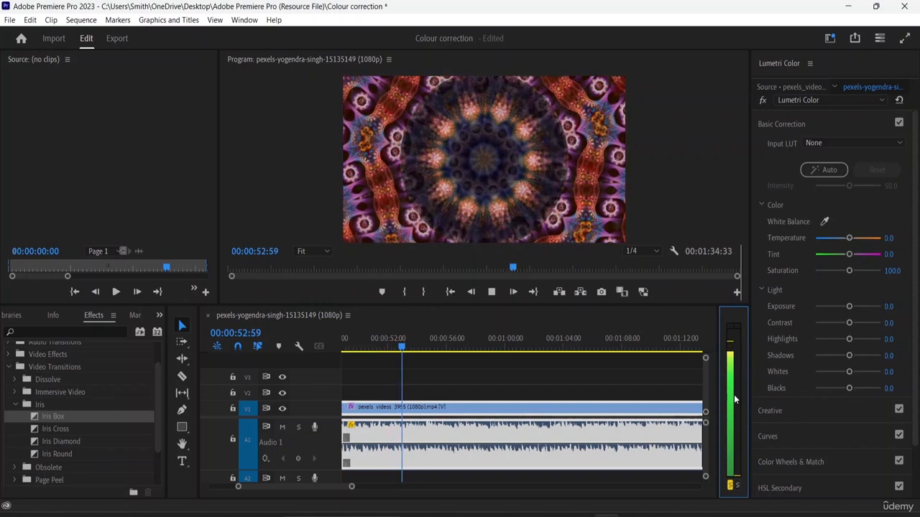
{"action": "left_click", "coordinate": [738, 486]}
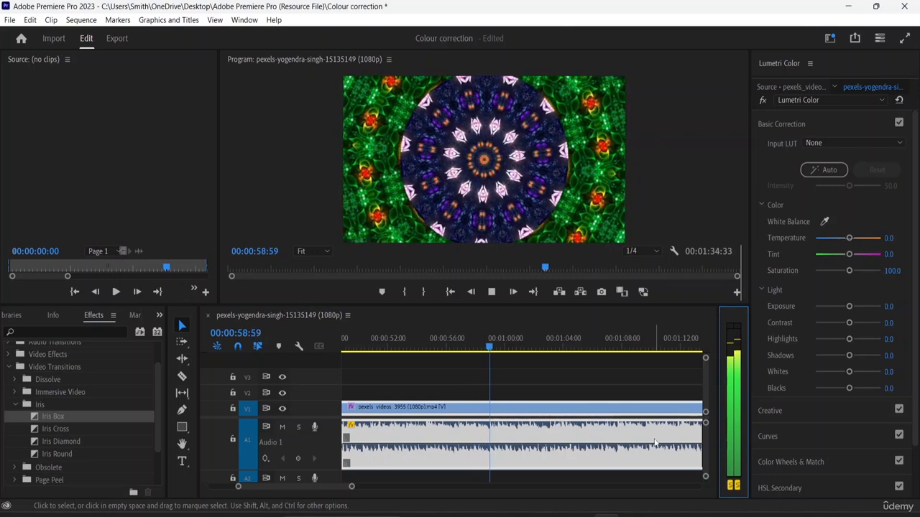
{"action": "key", "text": "space"}
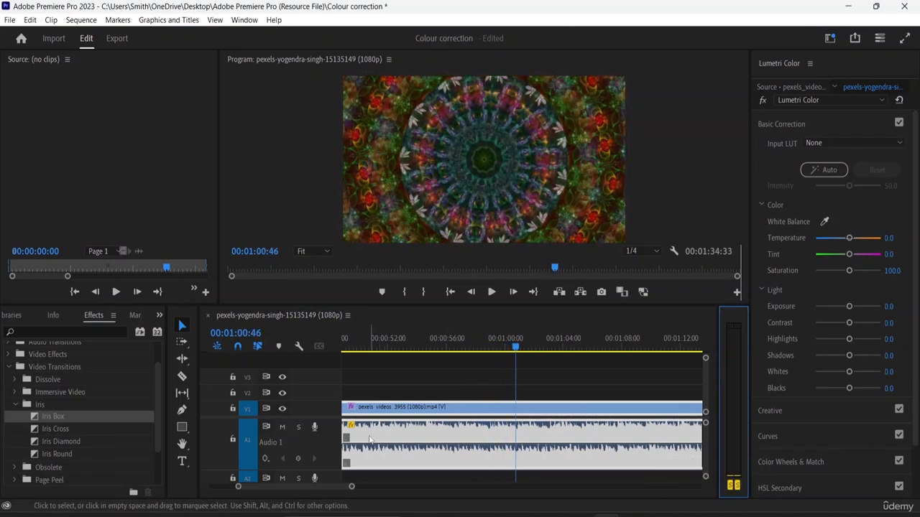
- Enlarge the timeline panel to show the whole sequence and select the recorded voice-over clip on audio track A1
{"action": "scroll", "coordinate": [372, 442], "scroll_direction": "down", "scroll_amount": 3}
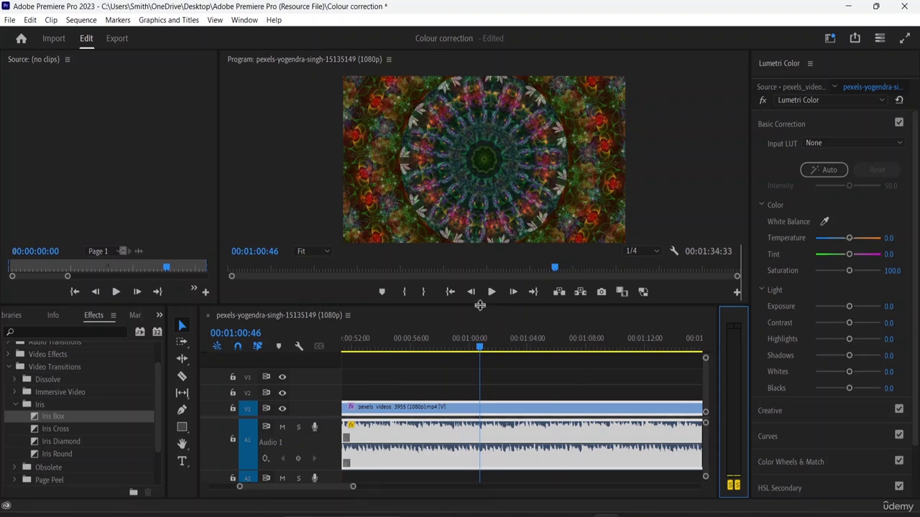
{"action": "left_click_drag", "start_coordinate": [479, 305], "coordinate": [479, 280]}
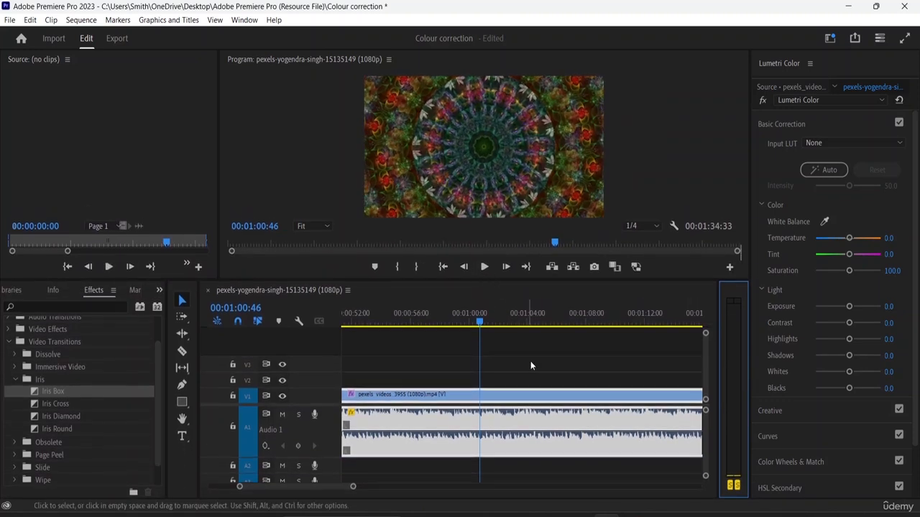
{"action": "left_click", "coordinate": [505, 443]}
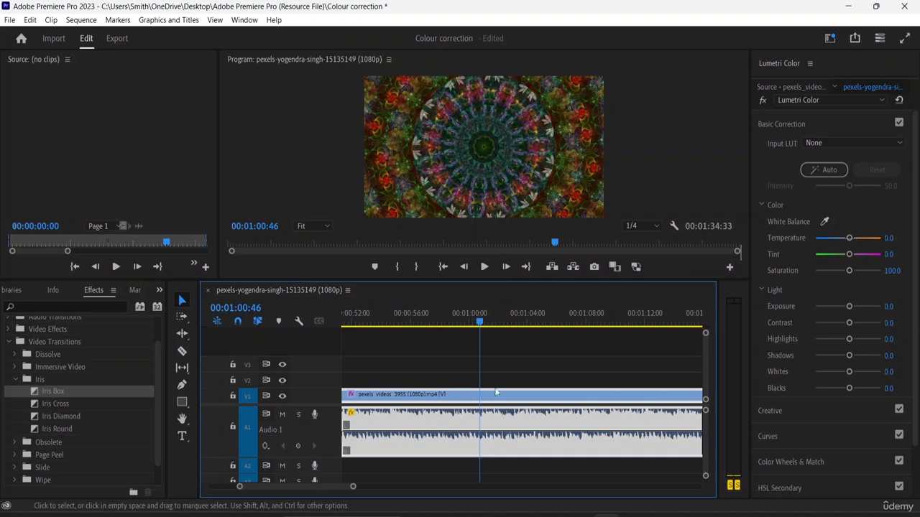
{"action": "key", "text": "minus"}
{"action": "key", "text": "minus"}
{"action": "key", "text": "minus"}
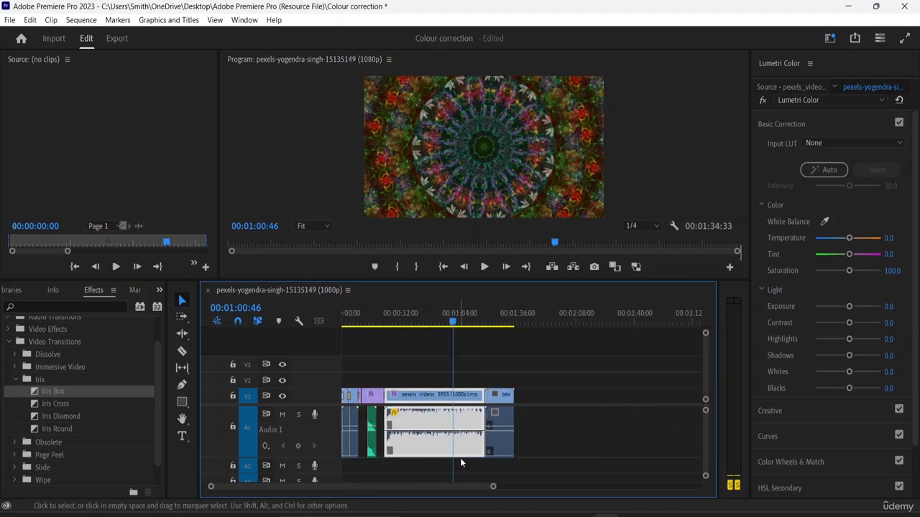
{"action": "left_click", "coordinate": [499, 425]}
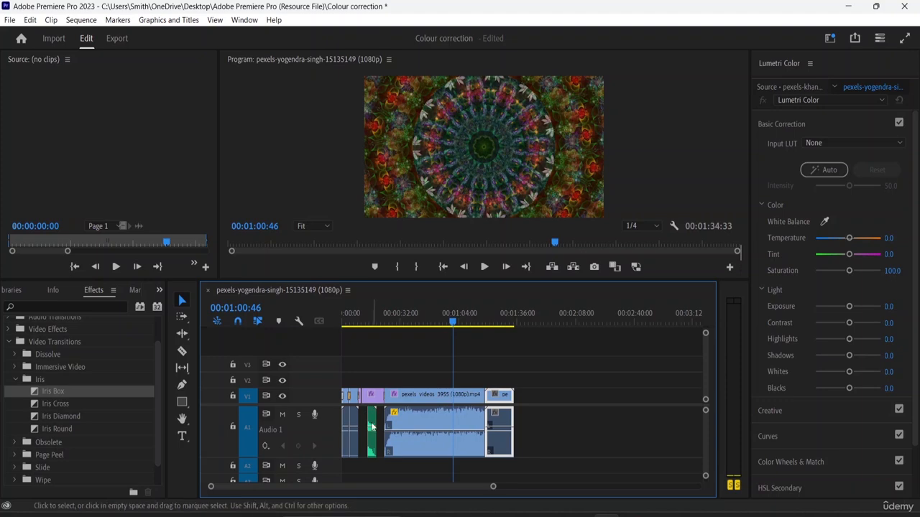
{"action": "left_click", "coordinate": [371, 424]}
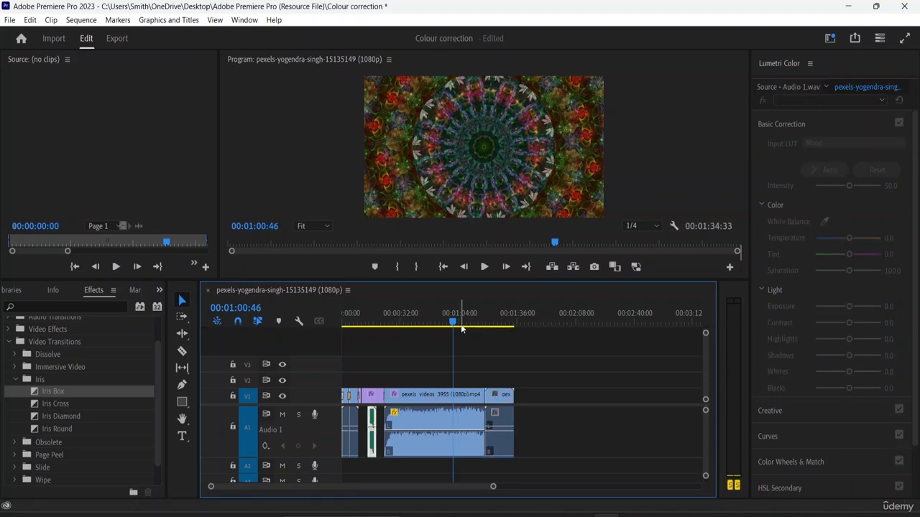
- Adjust the audio gain of the recorded voice-over clip on track A1 by -6 dB
{"action": "left_click_drag", "start_coordinate": [454, 322], "coordinate": [373, 337]}
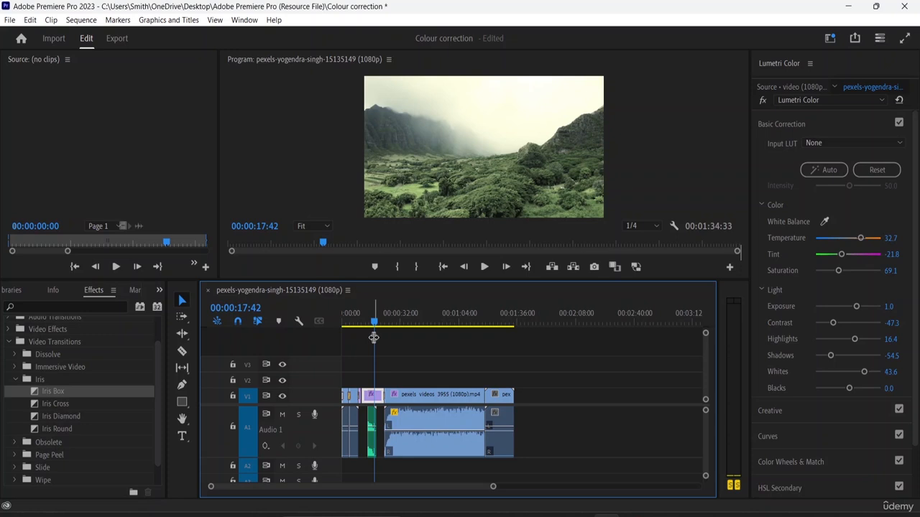
{"action": "key", "text": "="}
{"action": "key", "text": "="}
{"action": "key", "text": "="}
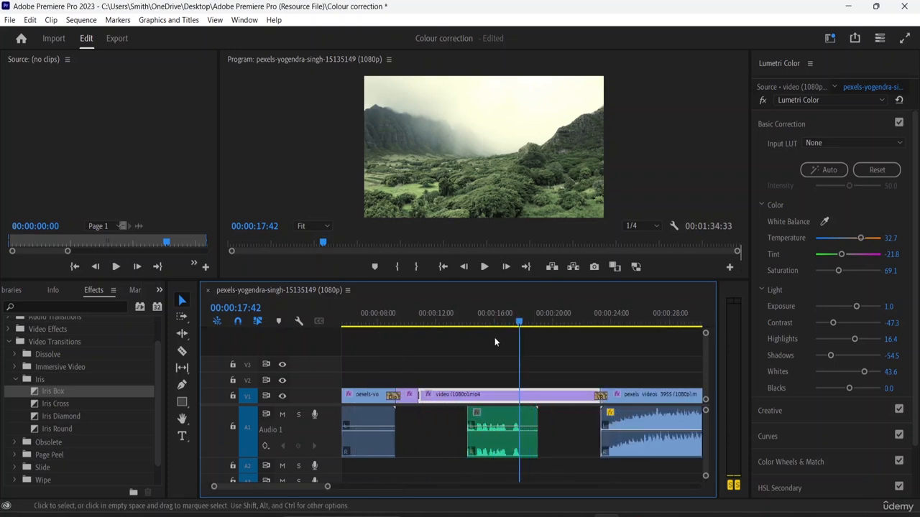
{"action": "left_click_drag", "start_coordinate": [521, 323], "coordinate": [503, 329]}
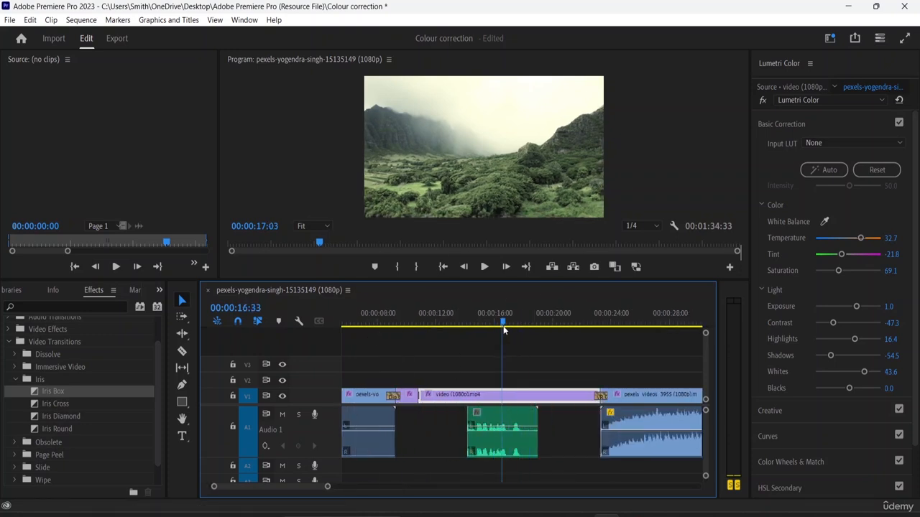
{"action": "left_click", "coordinate": [507, 424]}
{"action": "mouse_move", "coordinate": [509, 423]}
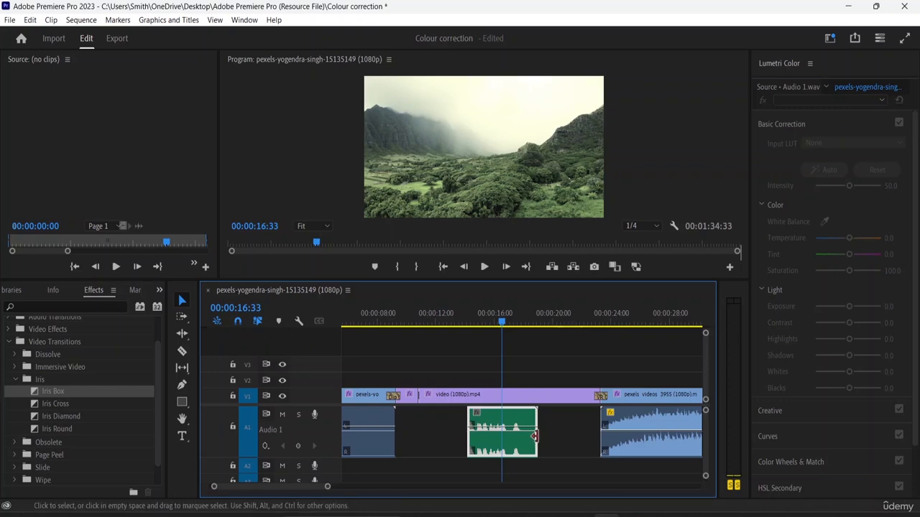
{"action": "right_click", "coordinate": [515, 448]}
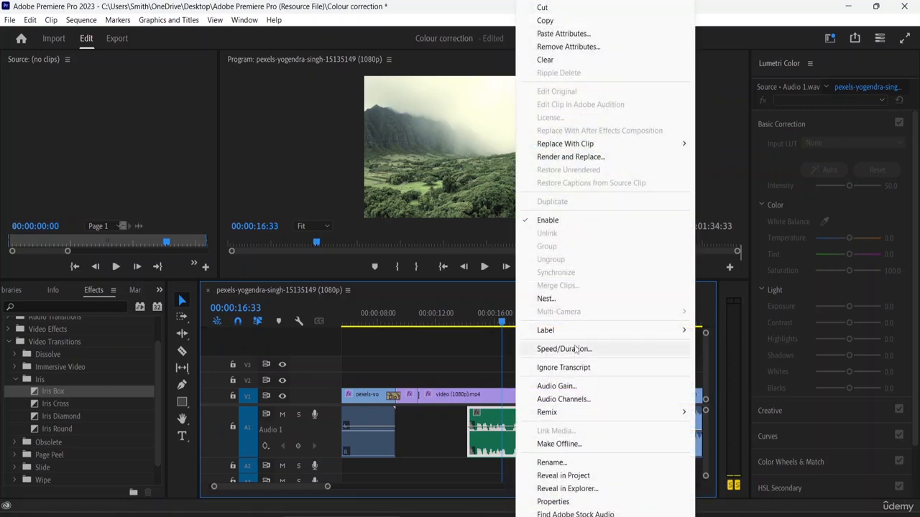
{"action": "left_click", "coordinate": [566, 387]}
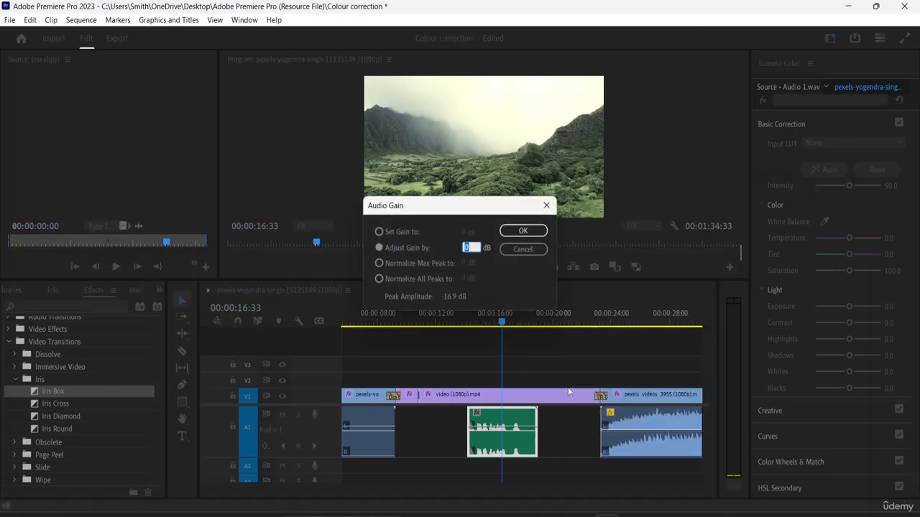
{"action": "left_click", "coordinate": [473, 249]}
{"action": "type", "text": "-6"}
{"action": "left_click", "coordinate": [523, 230]}
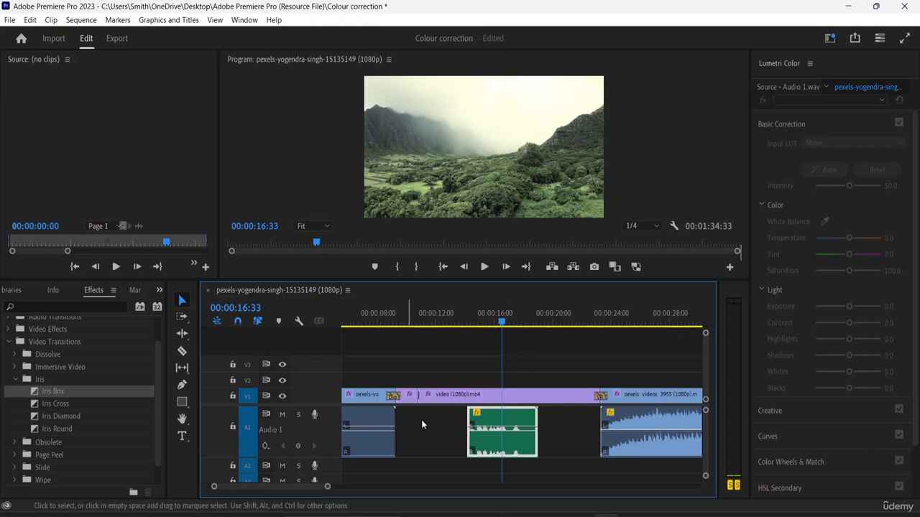
{"action": "left_click", "coordinate": [505, 404]}
{"action": "left_click", "coordinate": [506, 429]}
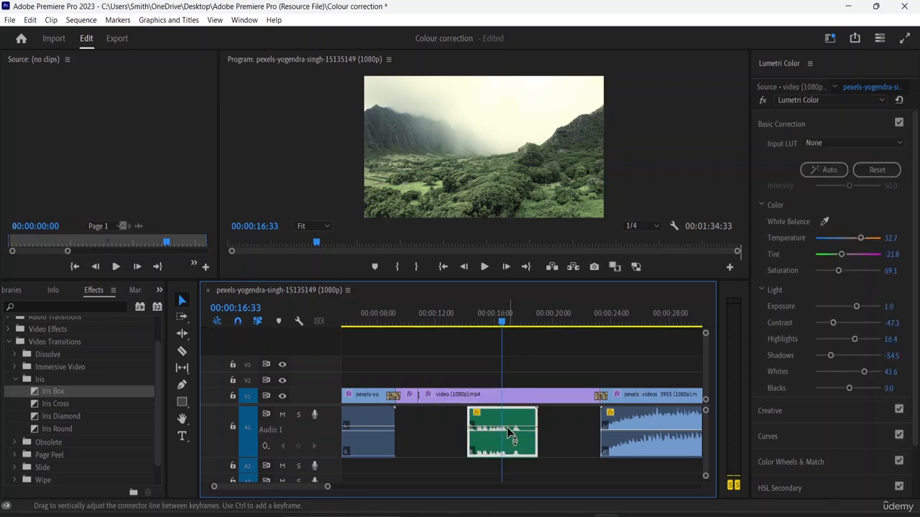
{"action": "left_click", "coordinate": [654, 428]}
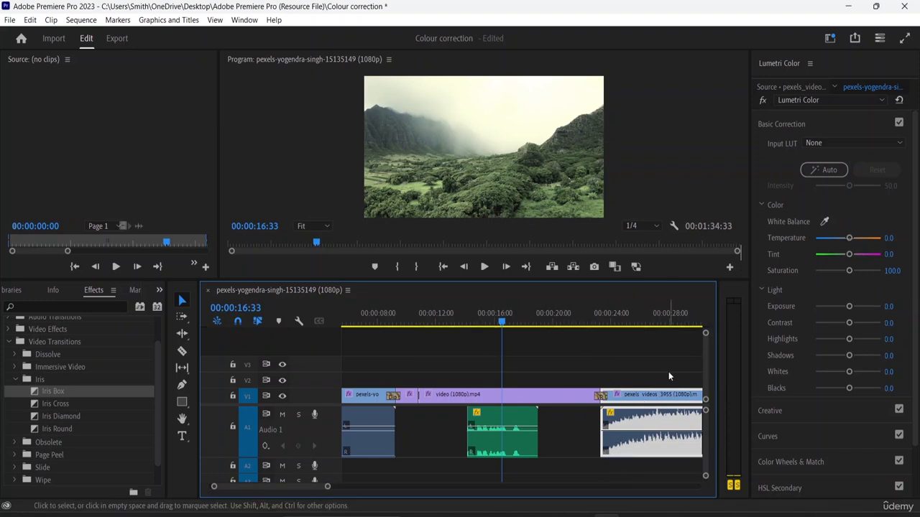
{"action": "left_click_drag", "start_coordinate": [668, 371], "coordinate": [594, 359]}
{"action": "left_click_drag", "start_coordinate": [666, 415], "coordinate": [669, 431]}
{"action": "left_click", "coordinate": [551, 470]}
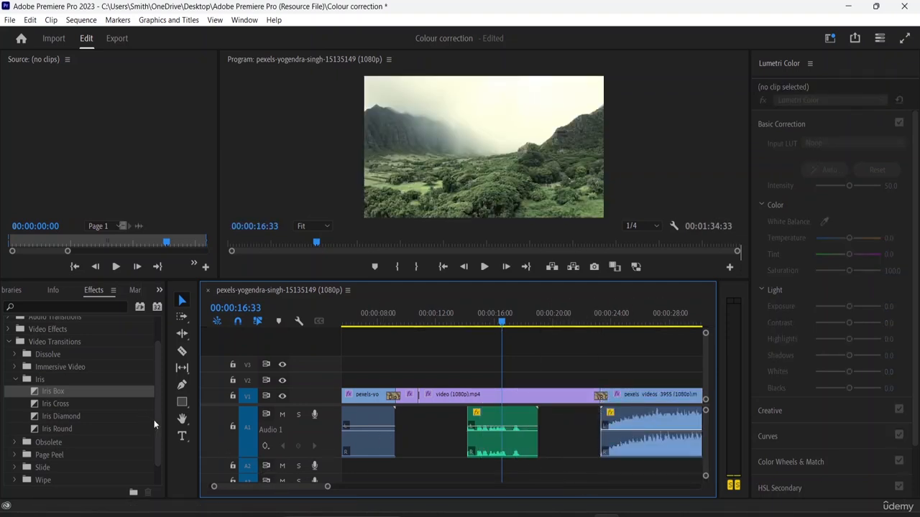
- Split the pexels_videos_3955 clip at about 00:01:10 and the following pexels-khanh-hoang-minh clip at about 00:01:25 with the Razor tool
{"action": "left_click", "coordinate": [182, 420]}
{"action": "left_click_drag", "start_coordinate": [604, 468], "coordinate": [400, 444]}
{"action": "left_click_drag", "start_coordinate": [615, 468], "coordinate": [411, 450]}
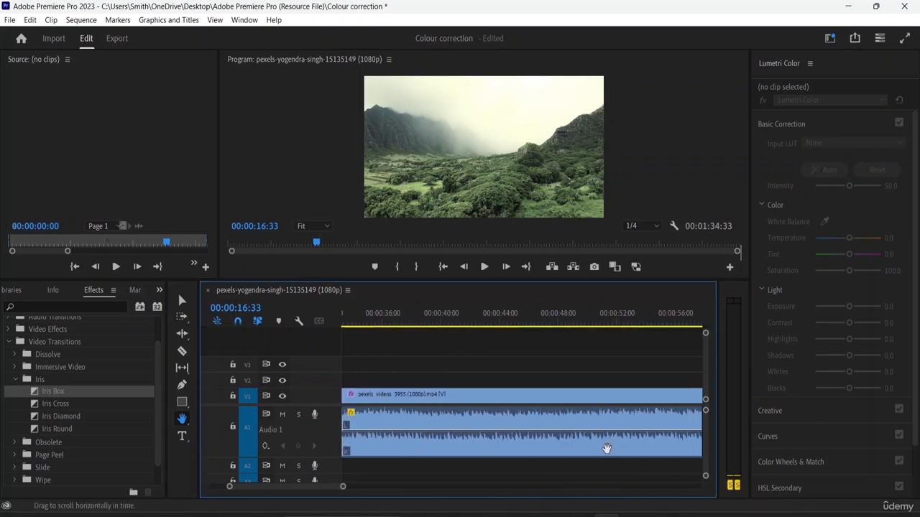
{"action": "left_click_drag", "start_coordinate": [578, 452], "coordinate": [522, 461]}
{"action": "scroll", "coordinate": [584, 484], "scroll_direction": "down", "scroll_amount": 5}
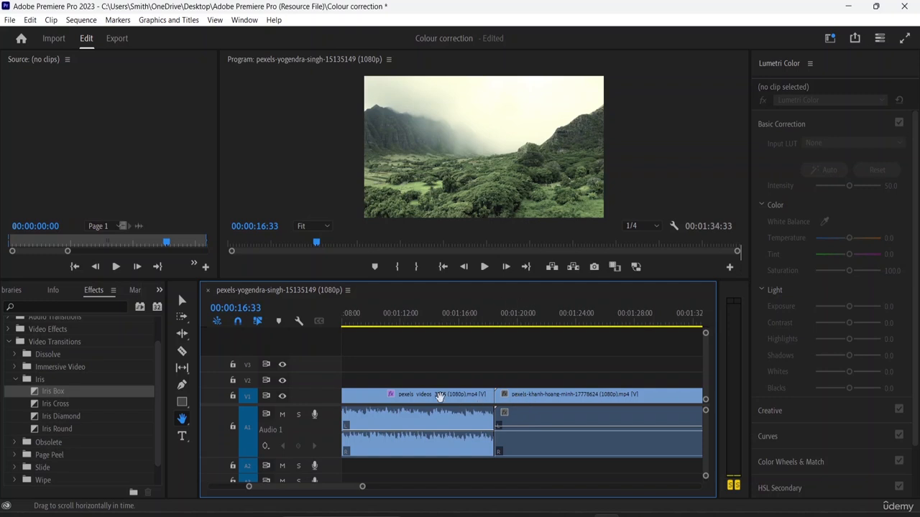
{"action": "left_click", "coordinate": [182, 350]}
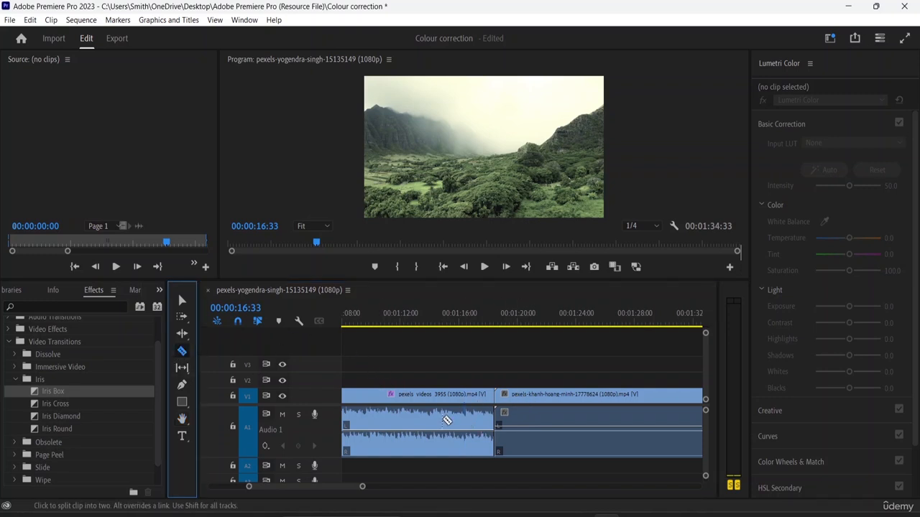
{"action": "left_click", "coordinate": [373, 413]}
{"action": "left_click", "coordinate": [600, 426]}
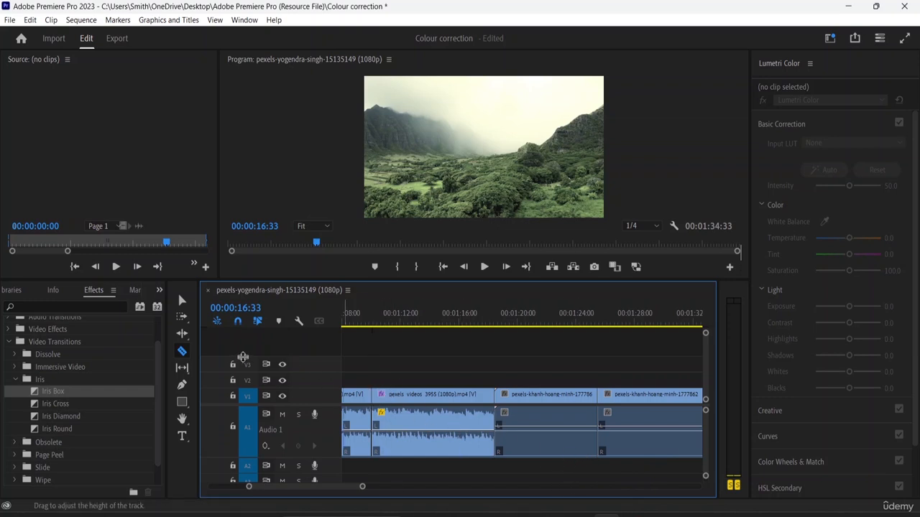
- Delete the two segments between the cuts and move the remaining pexels-khanh-hoang-minh piece earlier to close the gap
{"action": "left_click", "coordinate": [181, 301]}
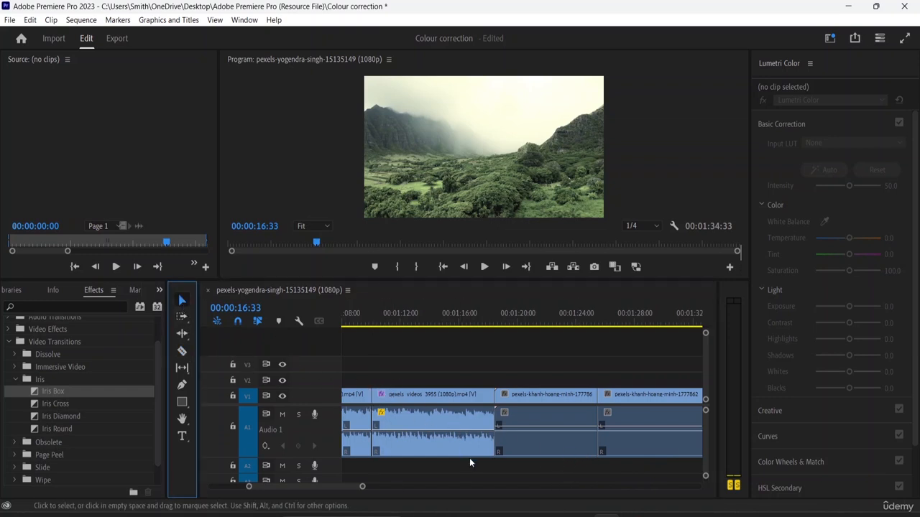
{"action": "left_click", "coordinate": [431, 426]}
{"action": "left_click", "coordinate": [534, 439]}
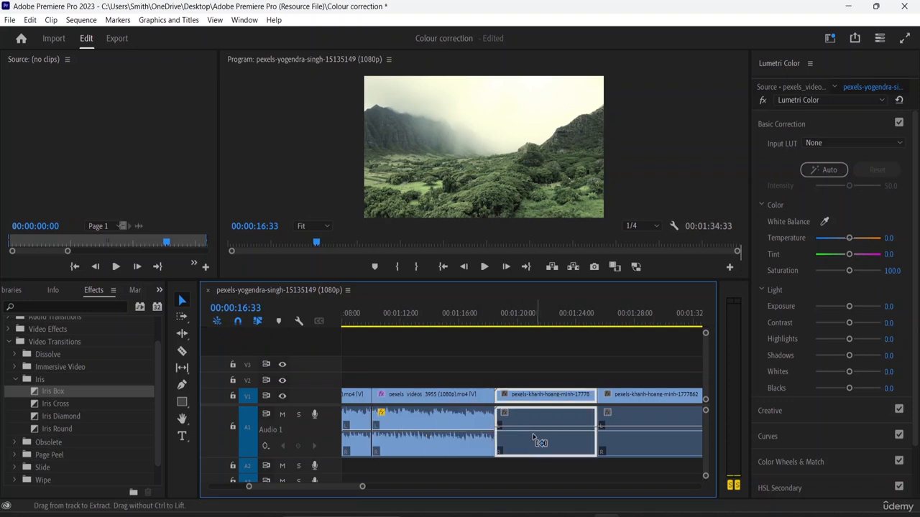
{"action": "left_click", "coordinate": [471, 405]}
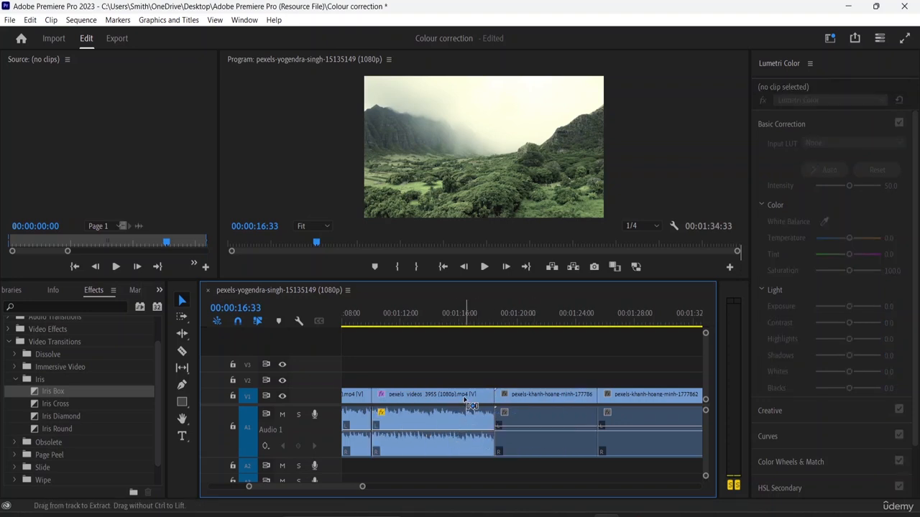
{"action": "left_click", "coordinate": [471, 406]}
{"action": "left_click", "coordinate": [525, 406]}
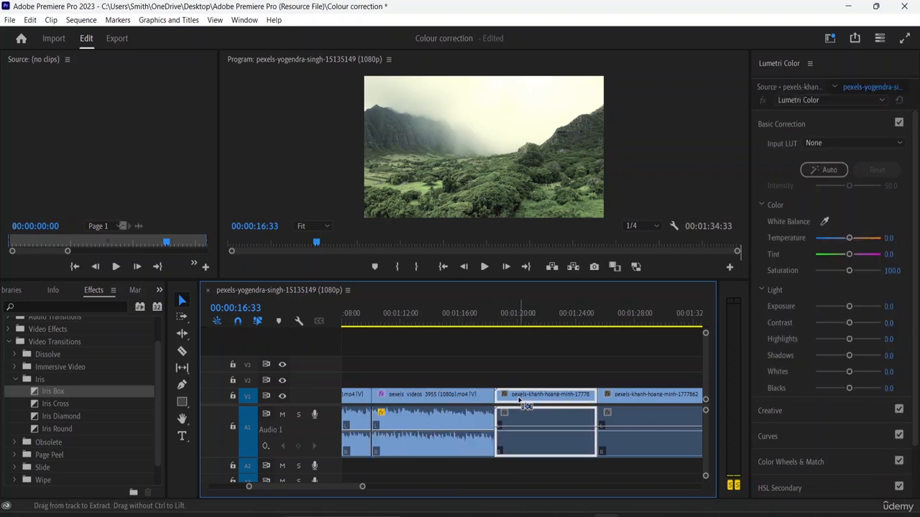
{"action": "left_click_drag", "start_coordinate": [424, 374], "coordinate": [539, 440]}
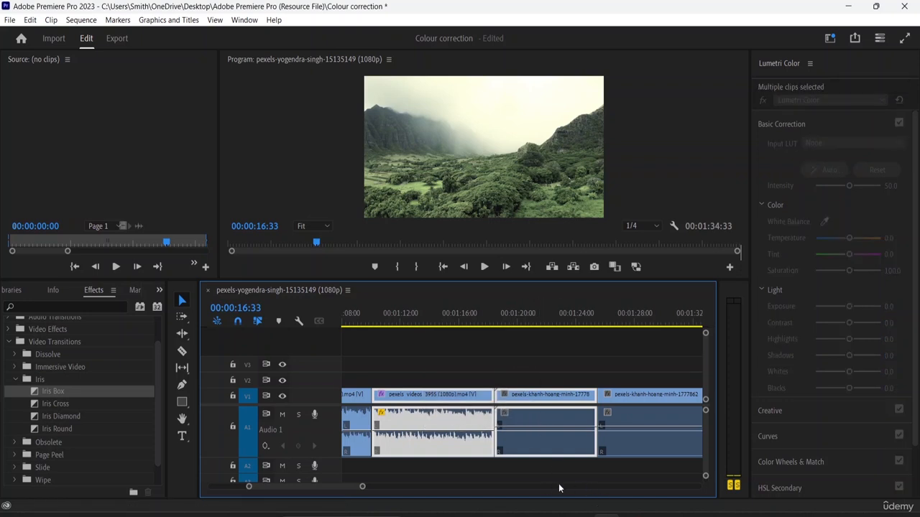
{"action": "key", "text": "Delete"}
{"action": "left_click_drag", "start_coordinate": [643, 401], "coordinate": [422, 396]}
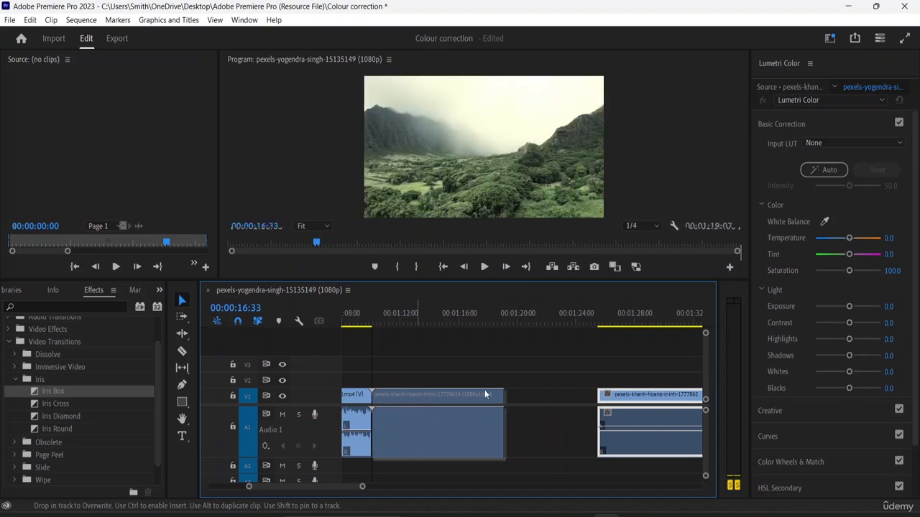
{"action": "left_click", "coordinate": [575, 406]}
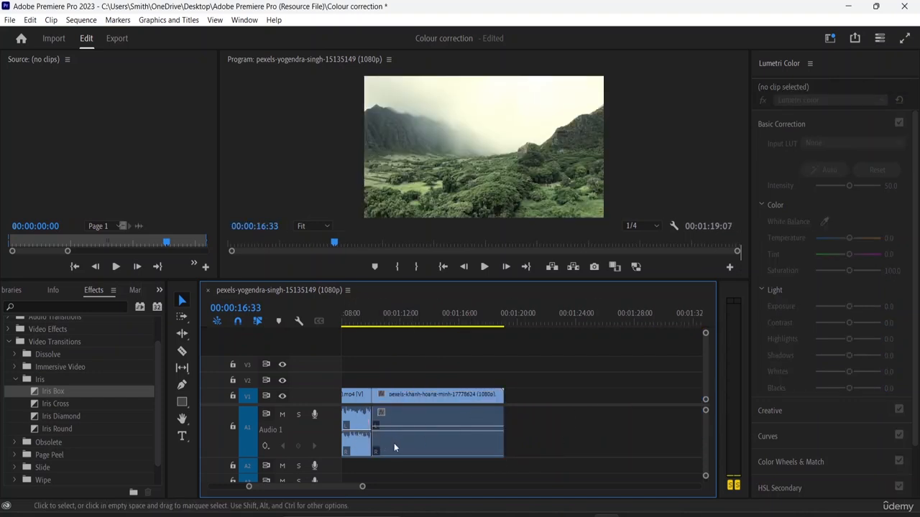
- Show the Essential Sound controls for the pexels_videos_3955 (1080p).mp4 clip
{"action": "left_click", "coordinate": [810, 66]}
{"action": "left_click", "coordinate": [832, 66]}
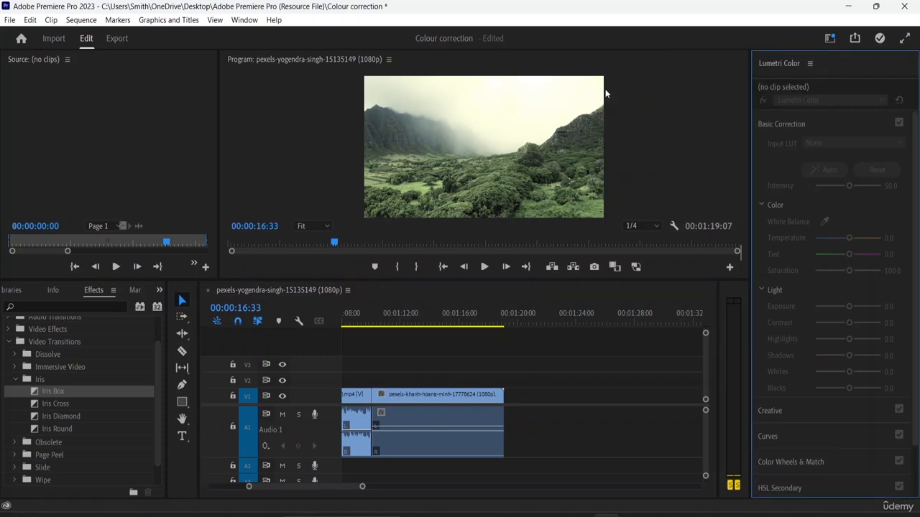
{"action": "left_click", "coordinate": [239, 22]}
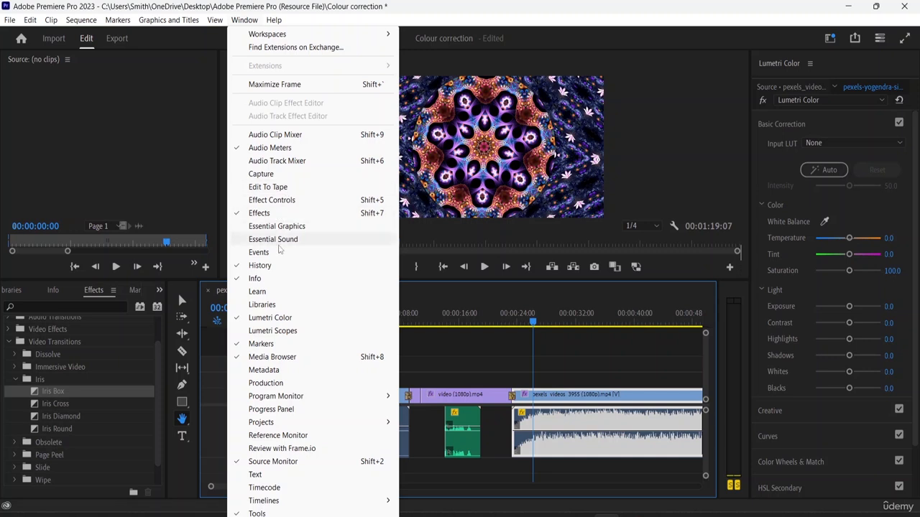
{"action": "left_click", "coordinate": [277, 241]}
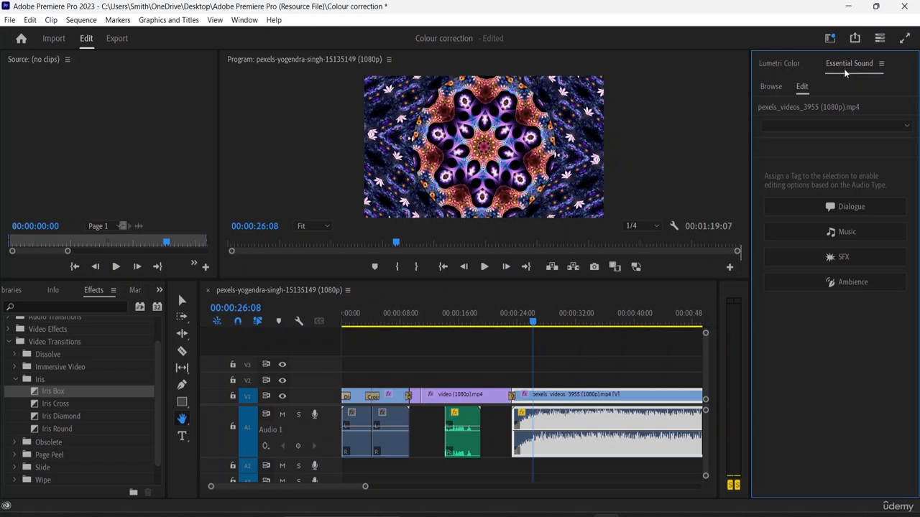
{"action": "left_click", "coordinate": [800, 66]}
{"action": "left_click", "coordinate": [845, 65]}
- Tag the pexels_videos_3955 audio as Dialogue, set its Clarity Dynamics to 3.4 and reanalyze it
{"action": "left_click", "coordinate": [829, 209]}
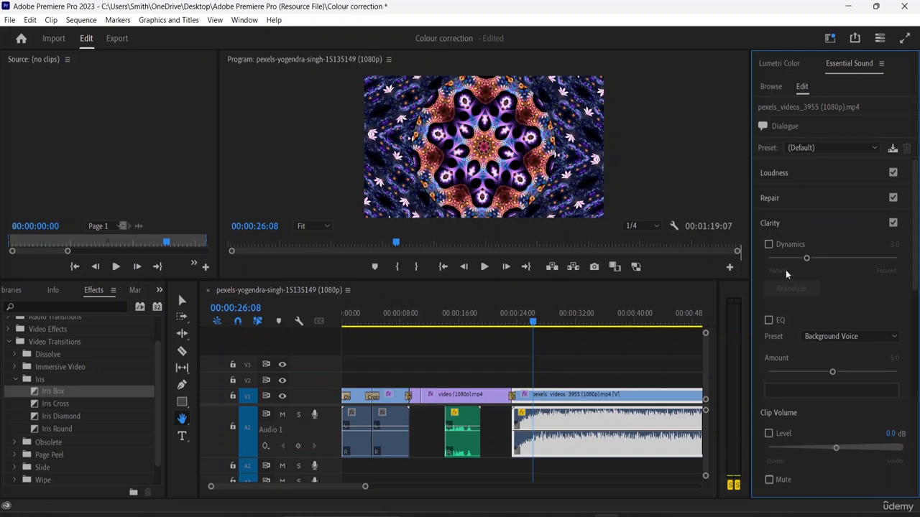
{"action": "left_click_drag", "start_coordinate": [806, 258], "coordinate": [813, 258]}
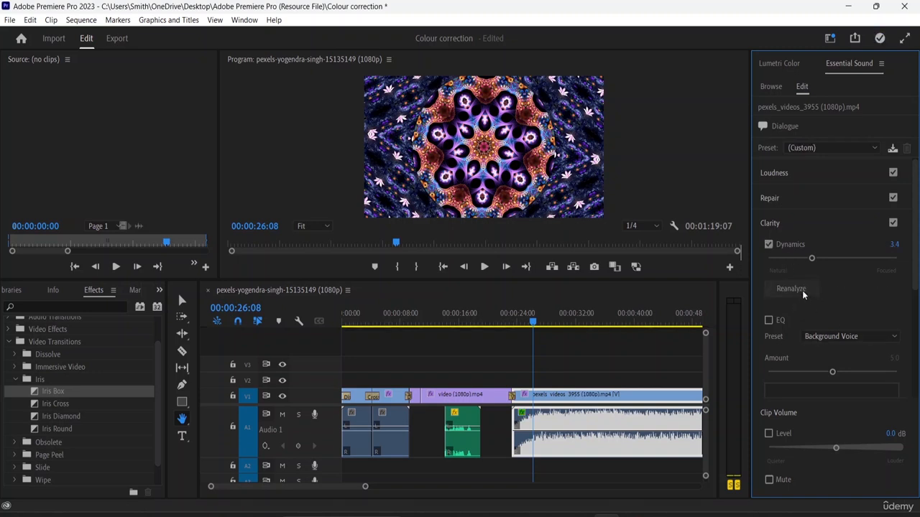
{"action": "left_click", "coordinate": [802, 288]}
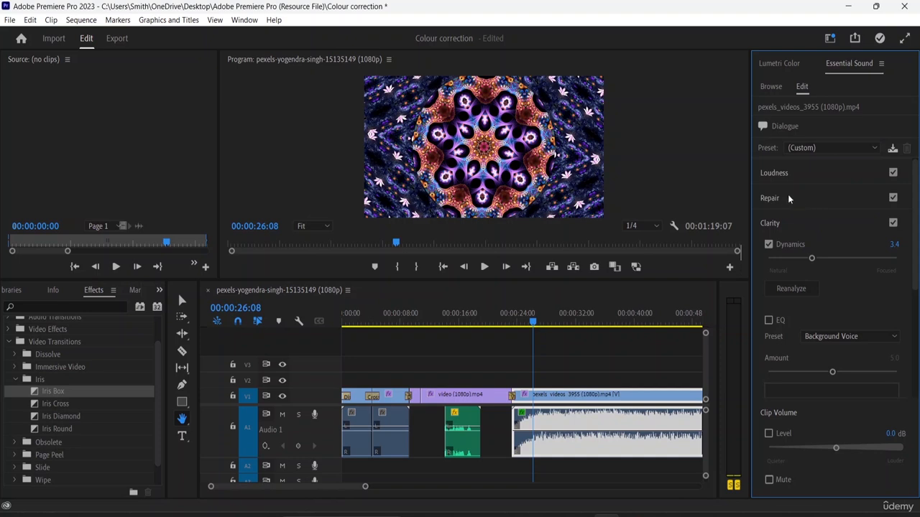
- Auto-match the loudness of the pexels_videos_3955 dialogue audio
{"action": "left_click", "coordinate": [781, 174]}
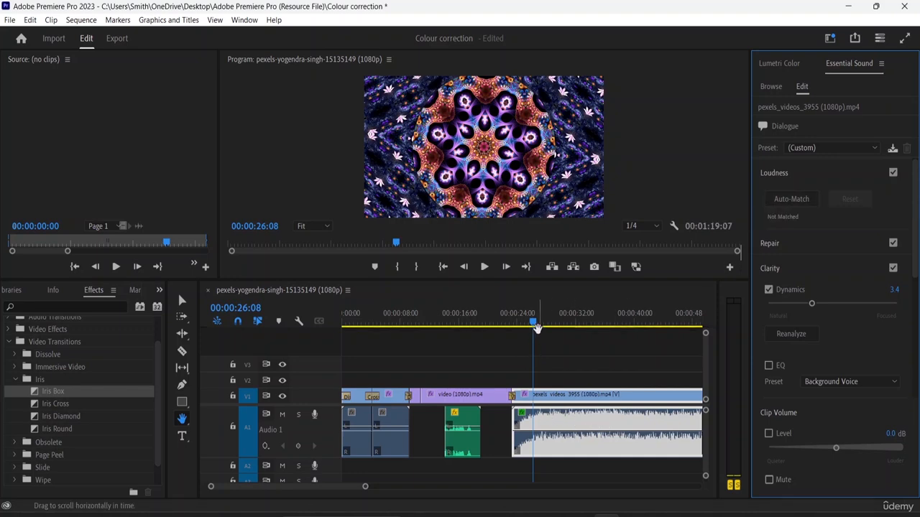
{"action": "left_click_drag", "start_coordinate": [535, 327], "coordinate": [557, 323]}
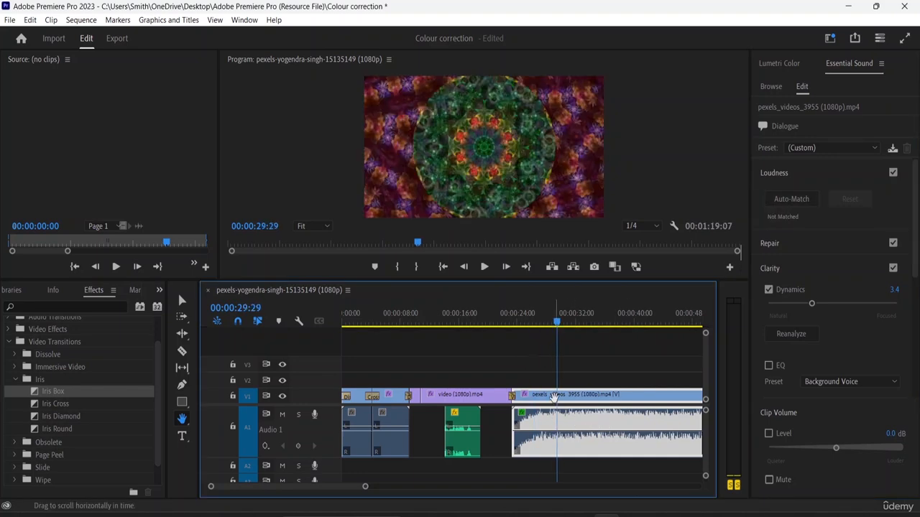
{"action": "left_click", "coordinate": [792, 205]}
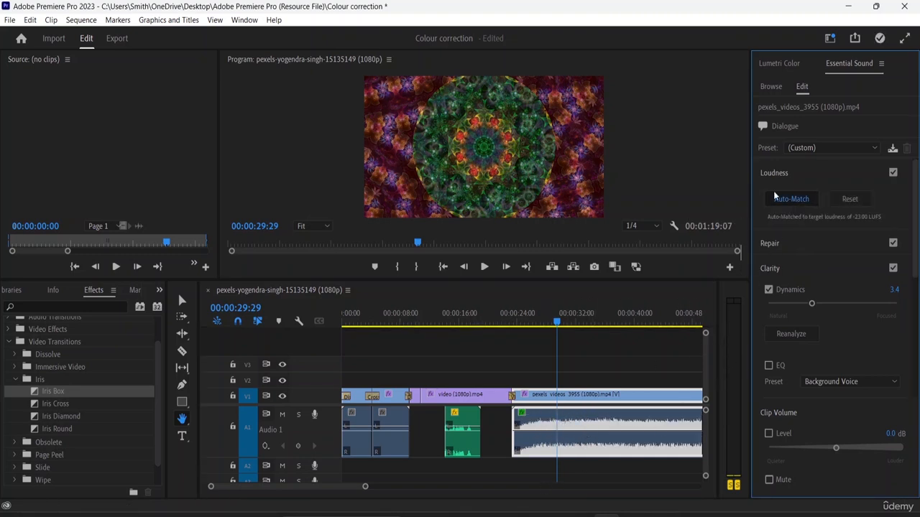
- Play the pexels_videos_3955 clip with loudness auto-match on and off to compare the sound, leaving auto-match on
{"action": "left_click_drag", "start_coordinate": [555, 321], "coordinate": [543, 320]}
{"action": "key", "text": "space"}
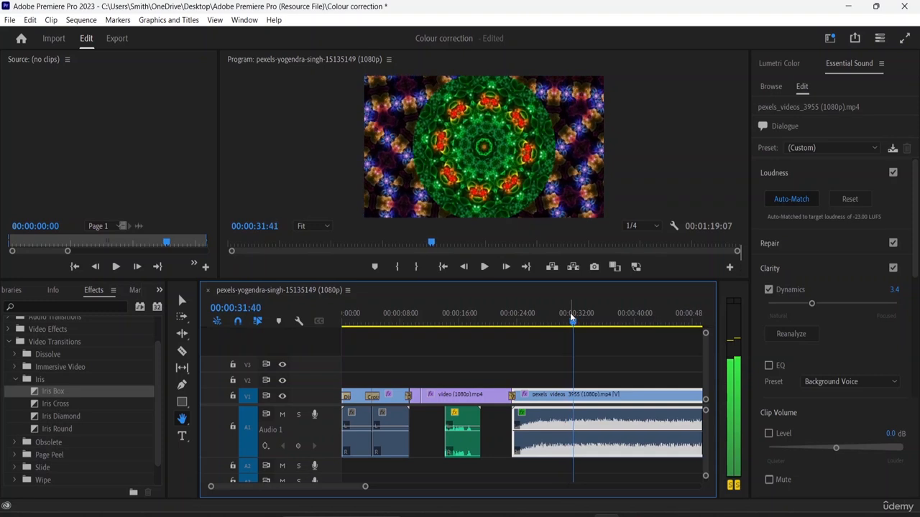
{"action": "key", "text": "space"}
{"action": "left_click", "coordinate": [786, 200]}
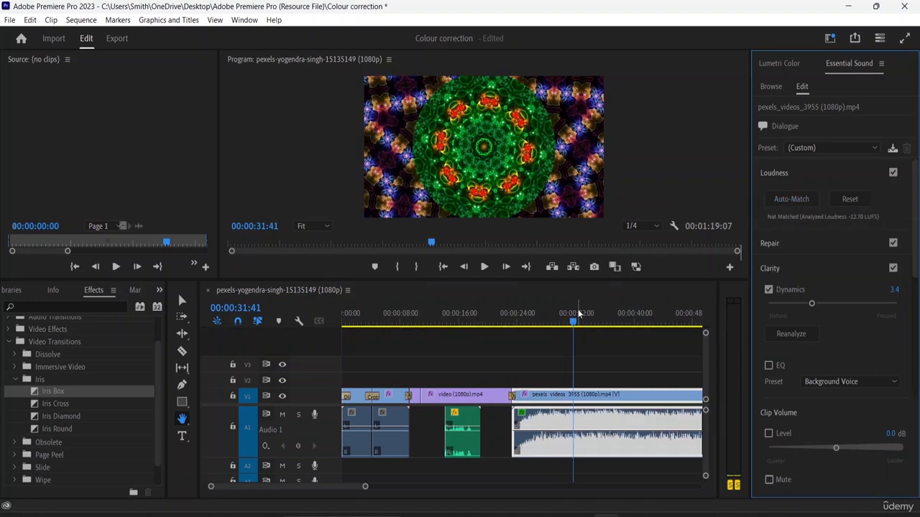
{"action": "key", "text": "space"}
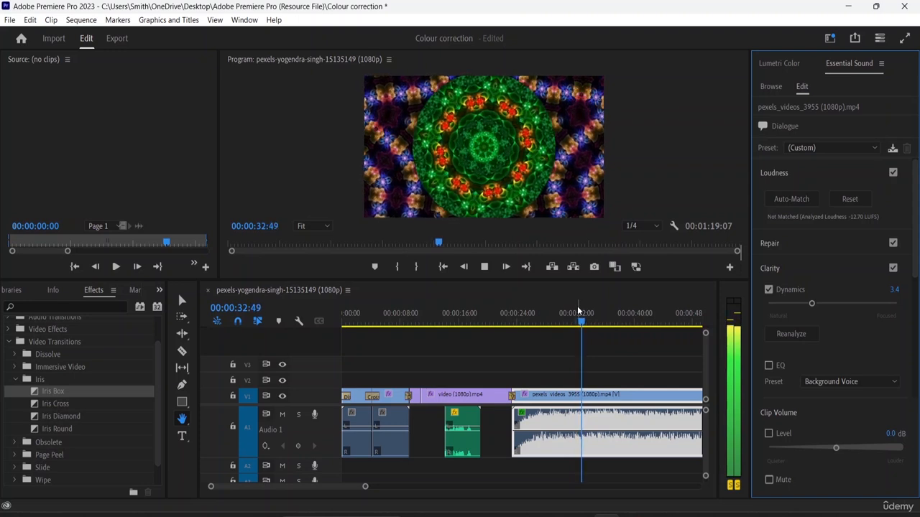
{"action": "key", "text": "space"}
{"action": "left_click", "coordinate": [800, 205]}
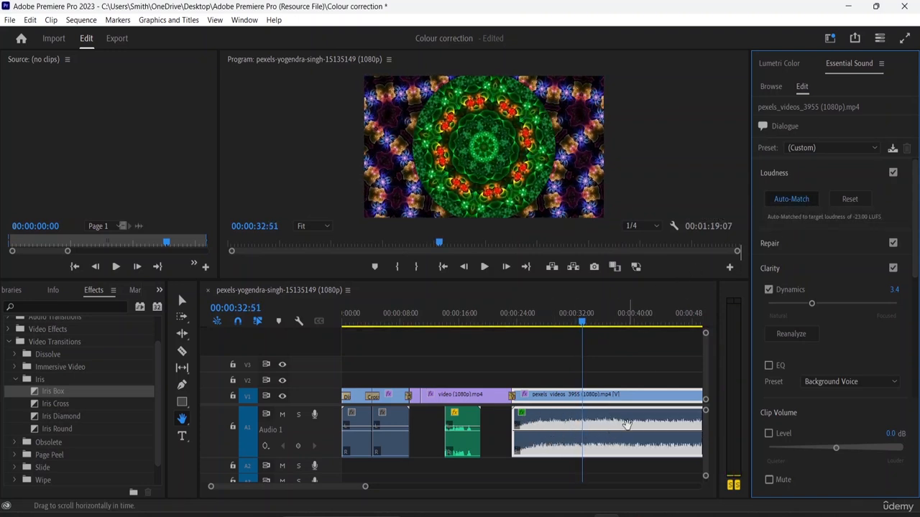
- Turn loudness auto-match off for the pexels_videos_3955 dialogue clip, then reselect the clip with the Selection tool and auto-match it again
{"action": "left_click_drag", "start_coordinate": [581, 322], "coordinate": [458, 338]}
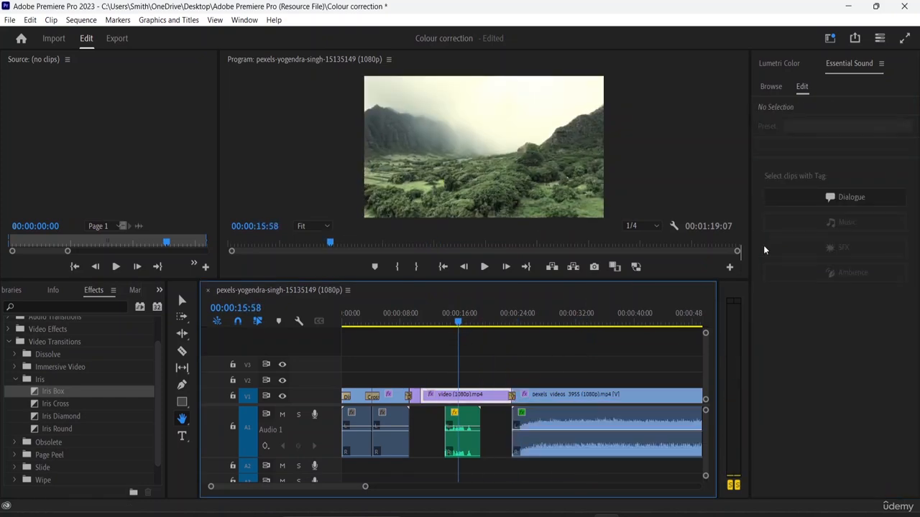
{"action": "left_click", "coordinate": [820, 199]}
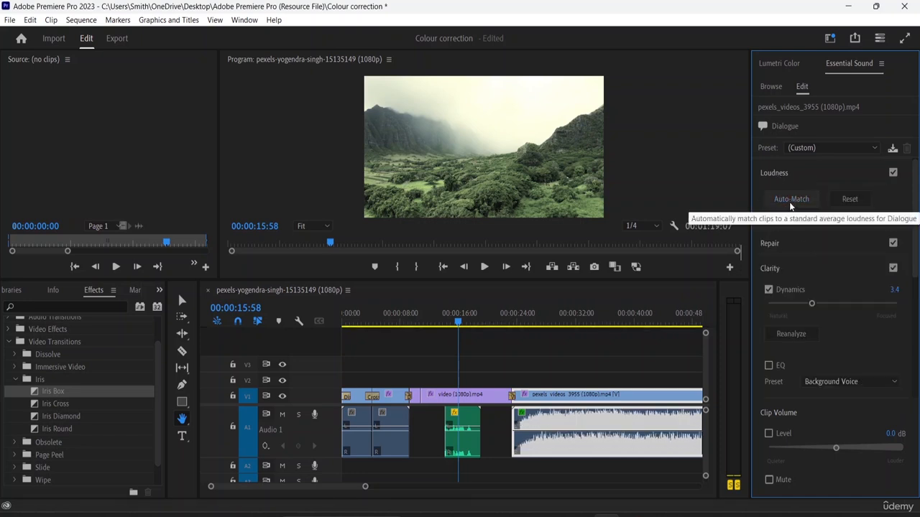
{"action": "left_click", "coordinate": [791, 206]}
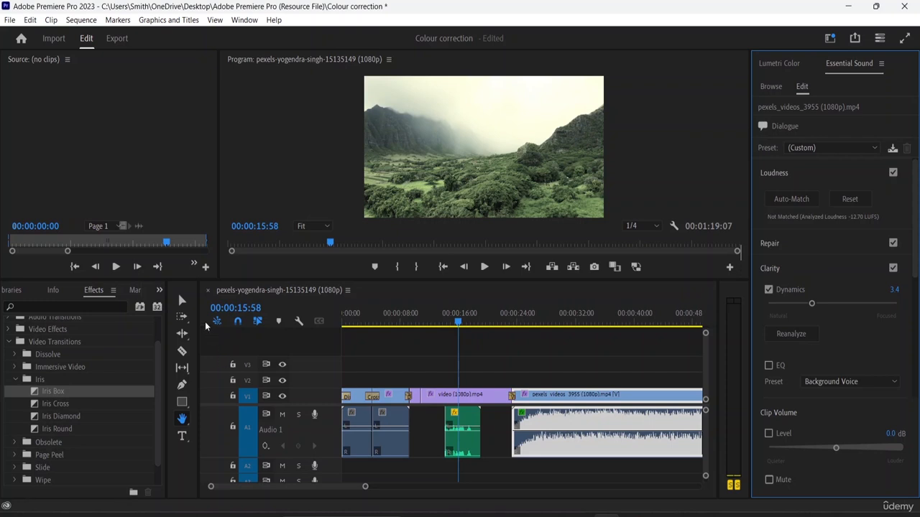
{"action": "left_click", "coordinate": [182, 300]}
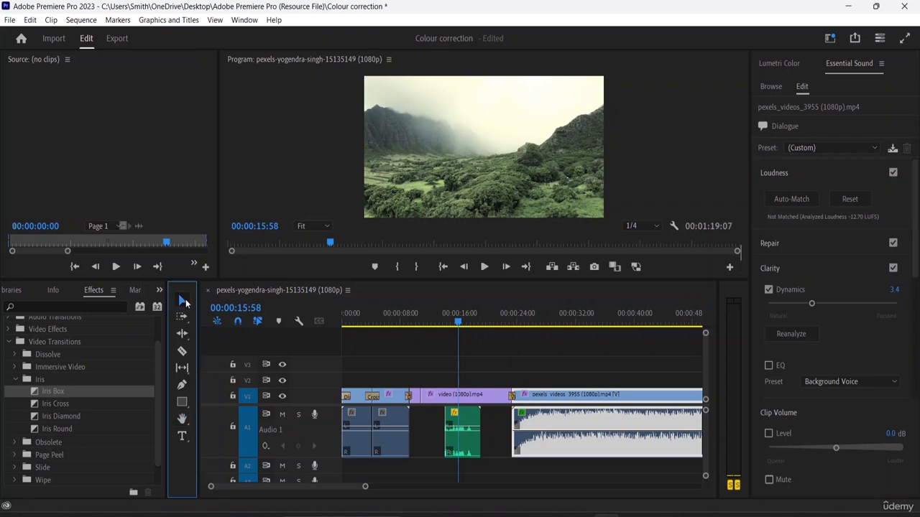
{"action": "left_click", "coordinate": [575, 433]}
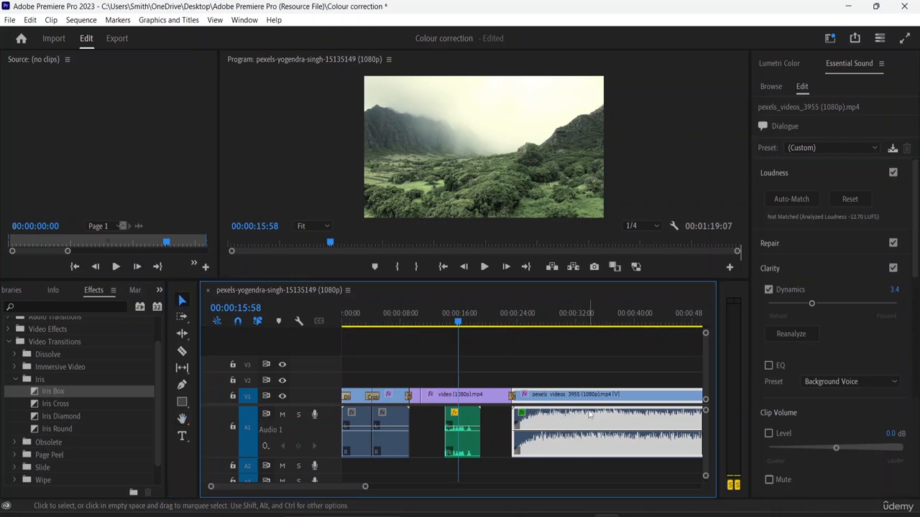
{"action": "left_click", "coordinate": [789, 199]}
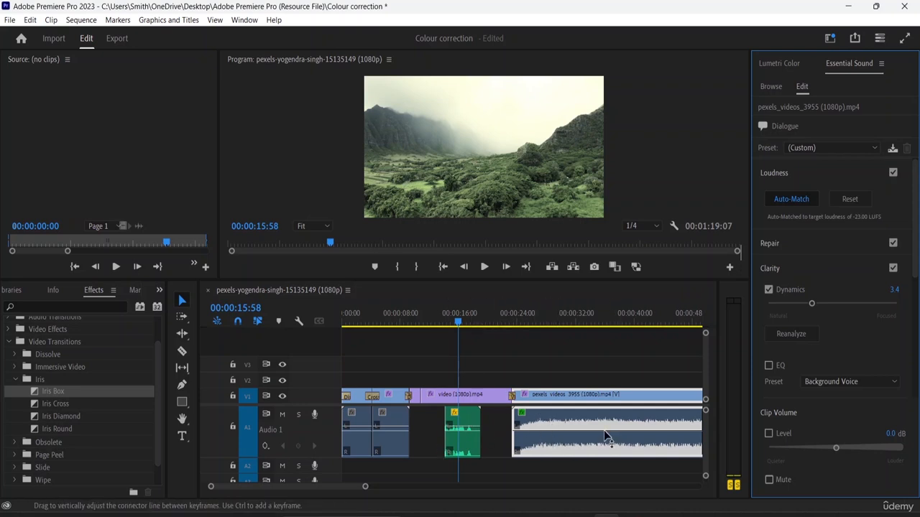
- Tag the Audio 1.wav voice-over clip as Dialogue and auto-match its loudness
{"action": "left_click", "coordinate": [465, 430]}
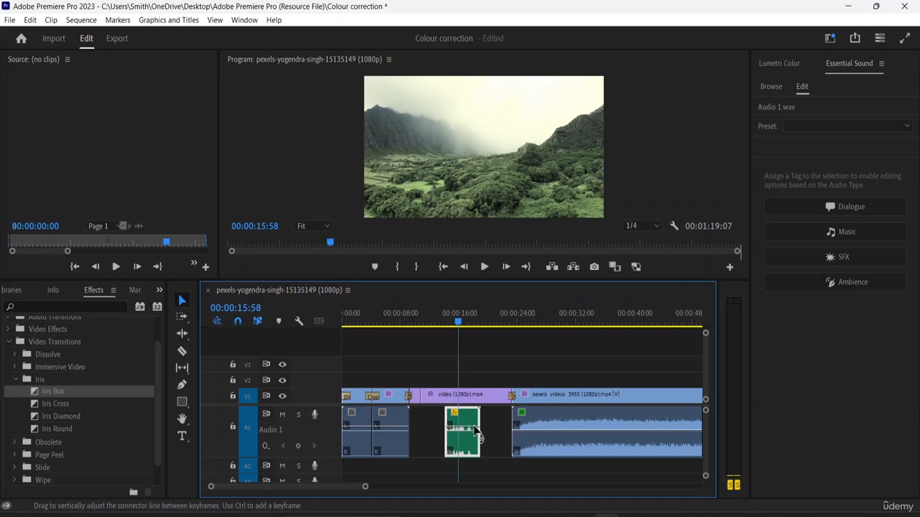
{"action": "left_click", "coordinate": [845, 207]}
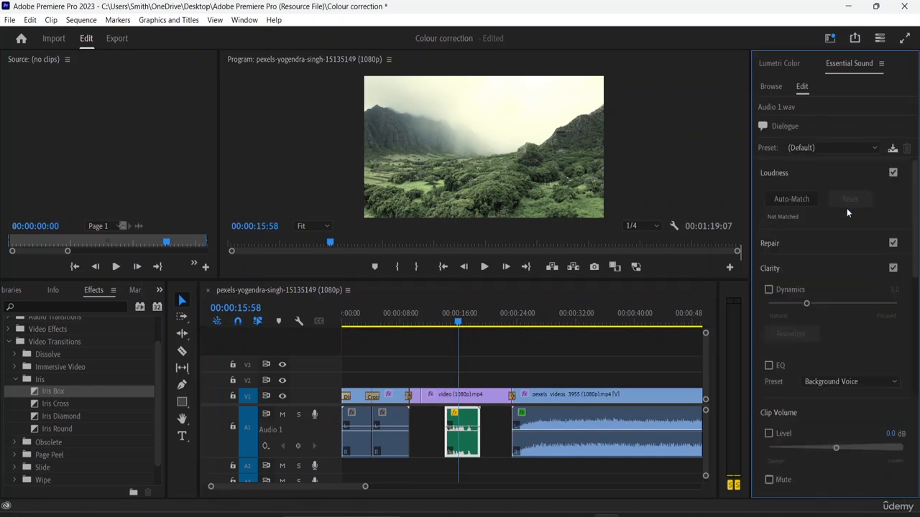
{"action": "left_click", "coordinate": [802, 202]}
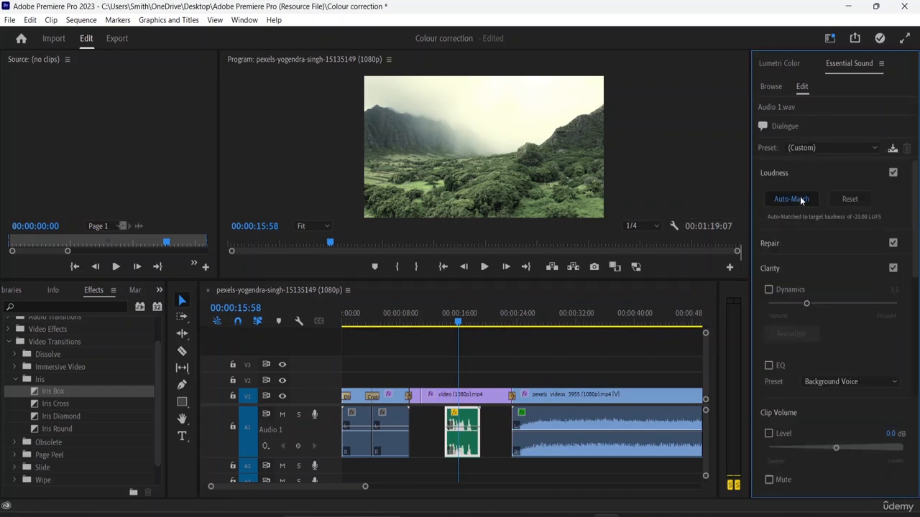
- Play the sequence from just before the Audio 1.wav clip to its end to hear the voice-over
{"action": "left_click", "coordinate": [448, 324]}
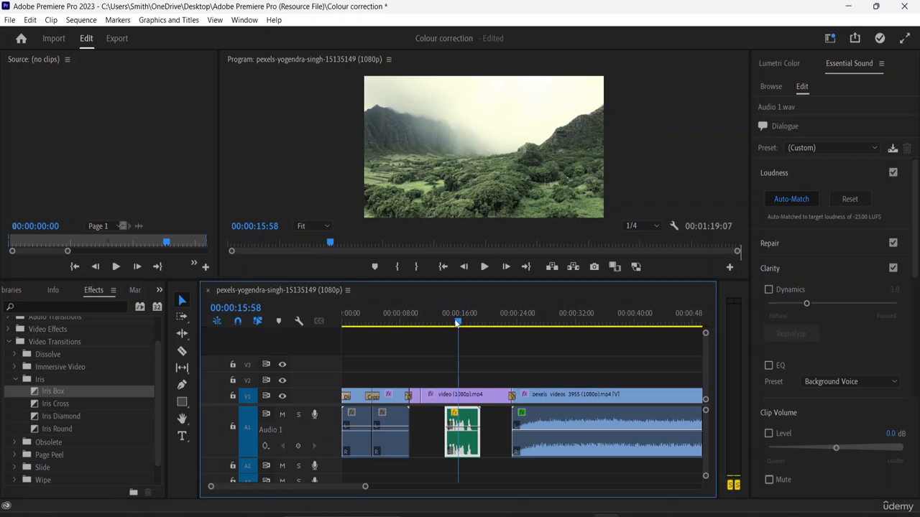
{"action": "left_click_drag", "start_coordinate": [448, 323], "coordinate": [443, 326]}
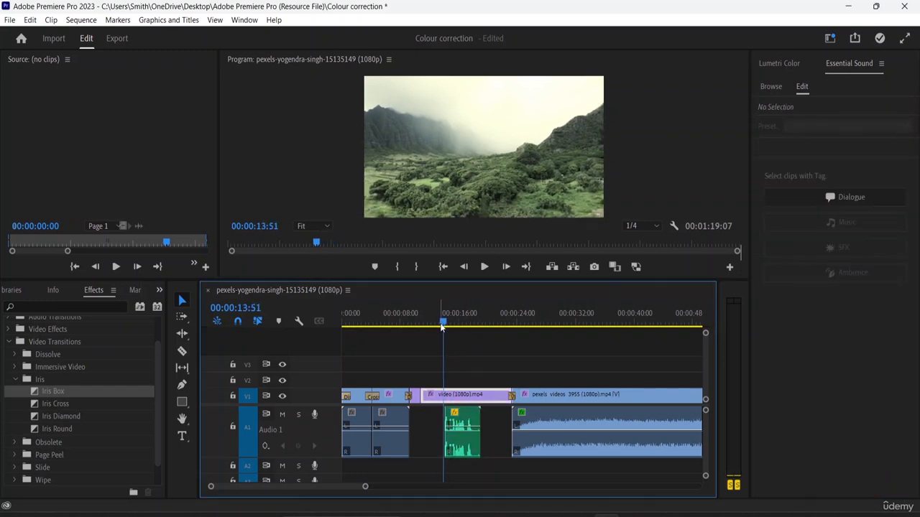
{"action": "key", "text": "space"}
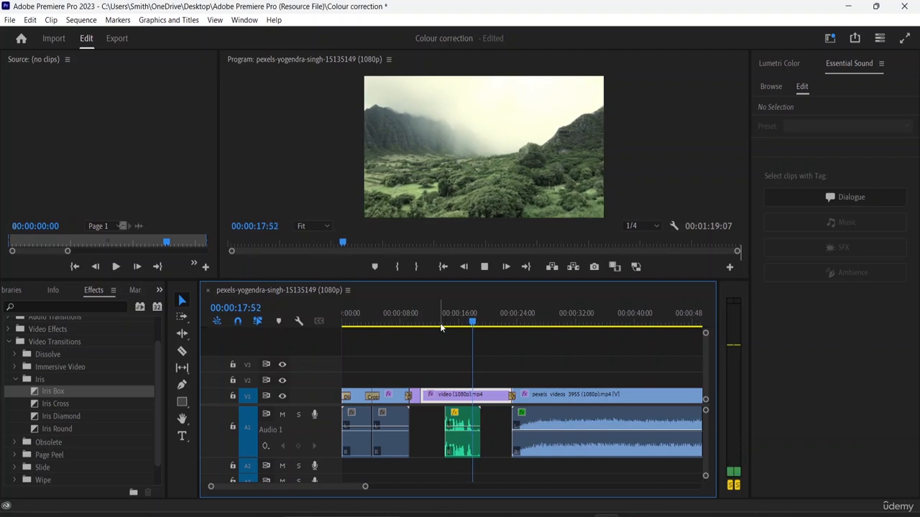
{"action": "key", "text": "space"}
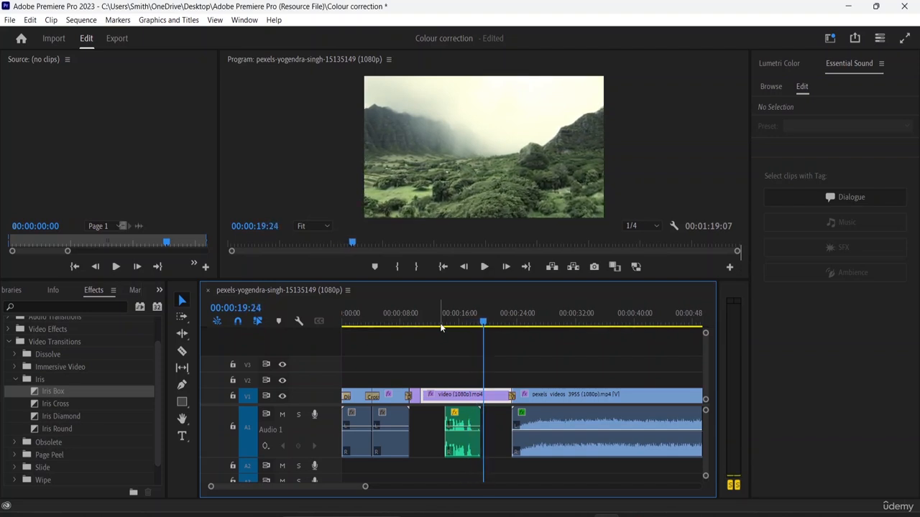